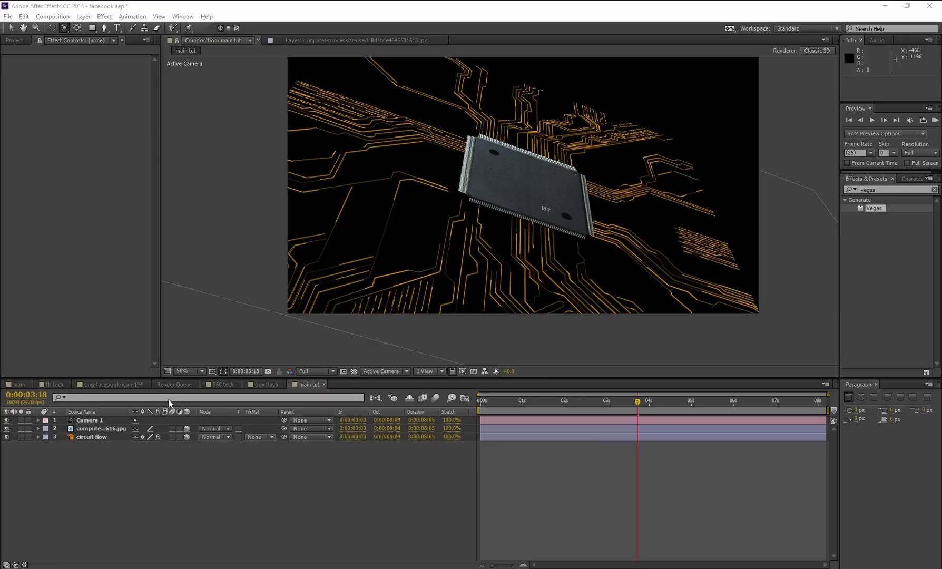
{"action": "key", "text": "ctrl+n"}
{"action": "left_click", "coordinate": [502, 482]}
{"action": "key", "text": "ctrl+y"}
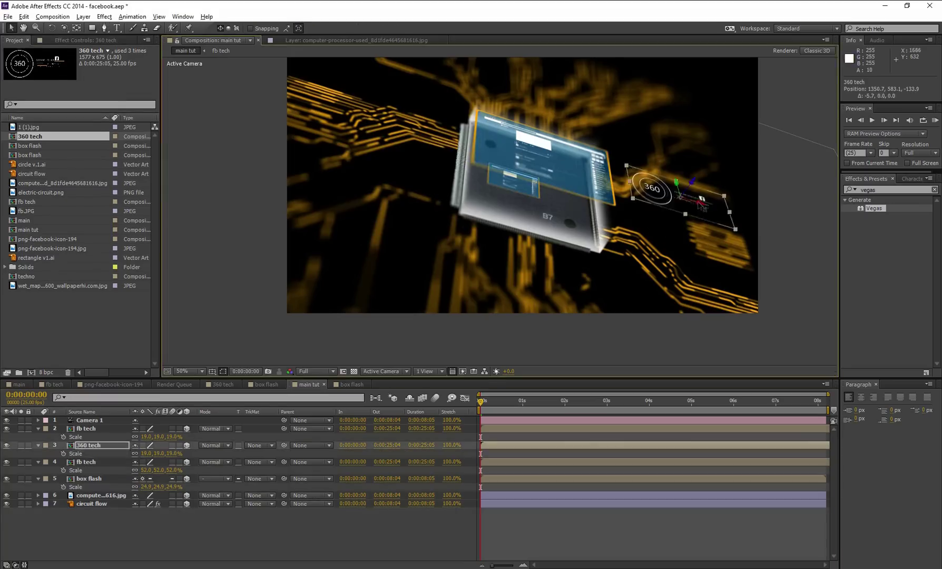
{"action": "key", "text": "ctrl+y"}
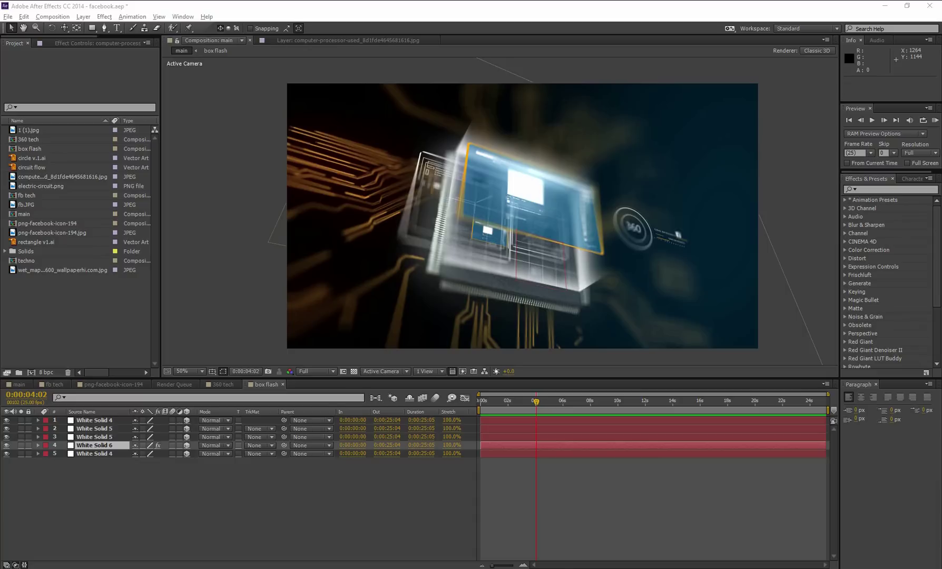
Create a new composition named "main tut" with the HDTV 1080 25 preset.
{"action": "left_click", "coordinate": [31, 372]}
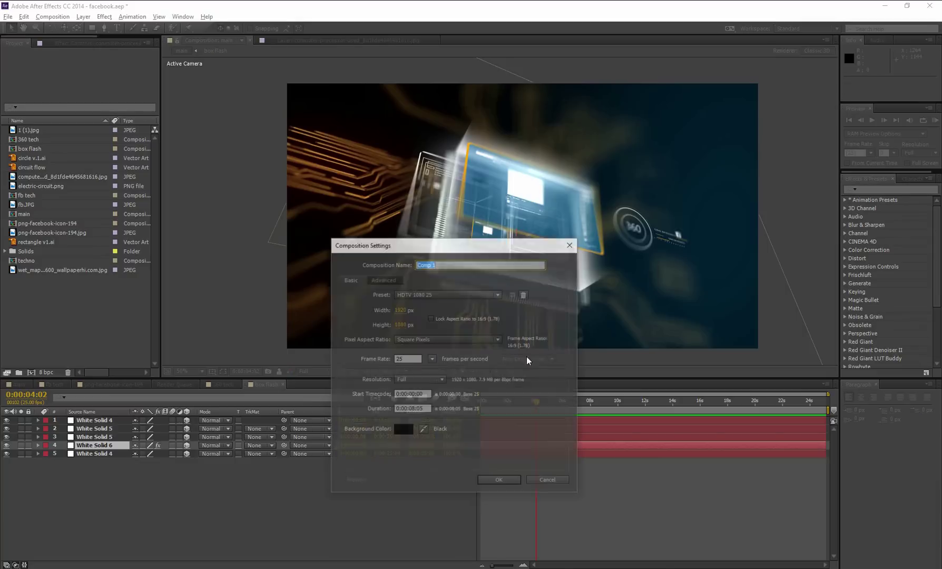
{"action": "type", "text": "main tut"}
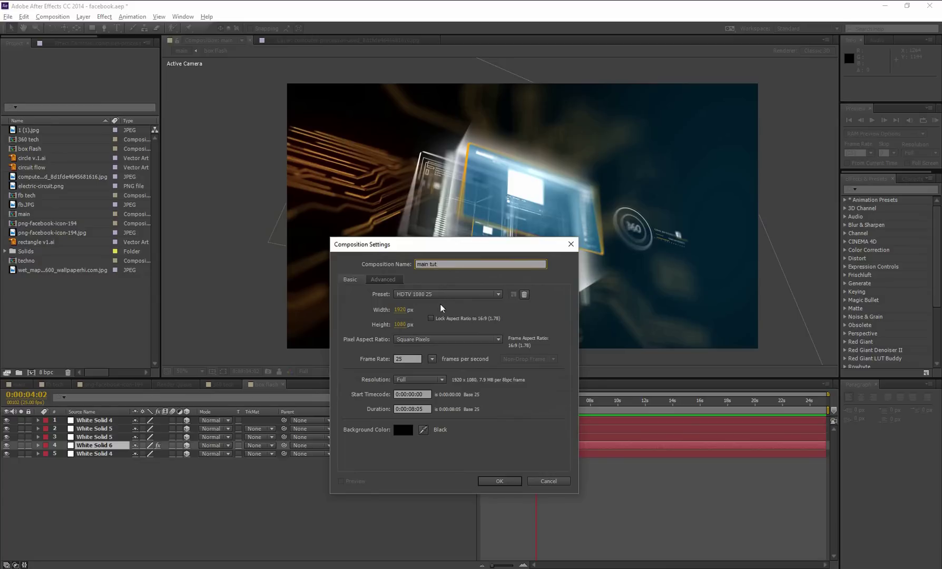
{"action": "left_click", "coordinate": [436, 294]}
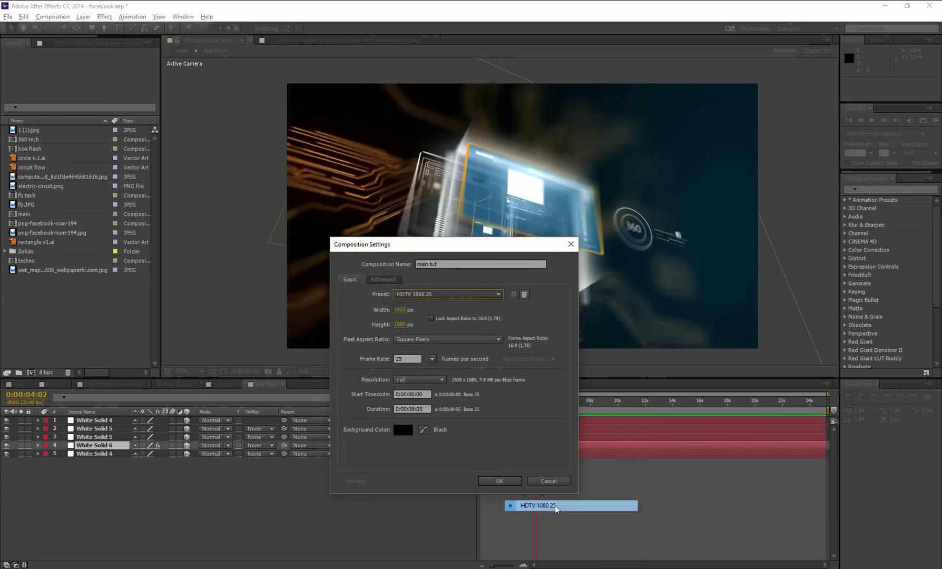
{"action": "left_click", "coordinate": [566, 506]}
{"action": "left_click", "coordinate": [512, 482]}
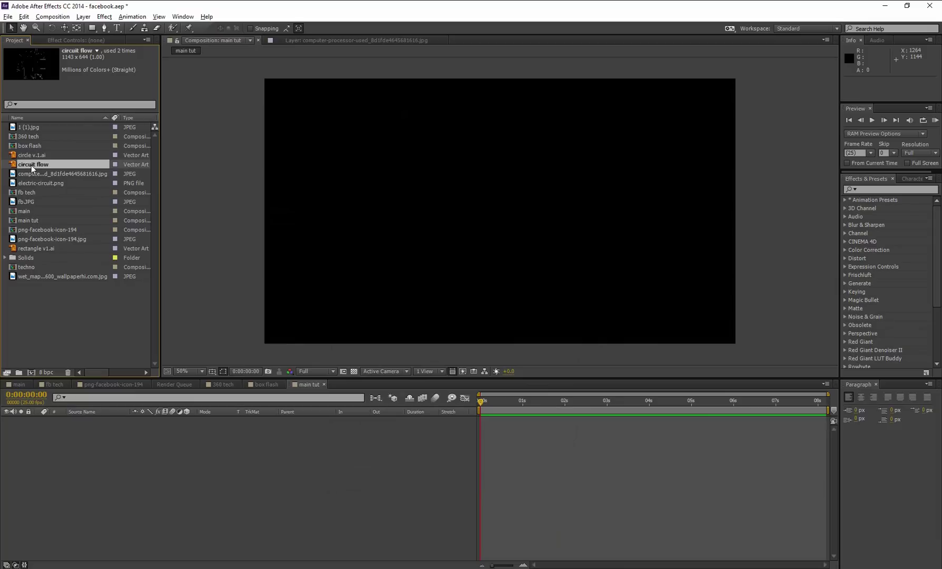
Add the circuit flow artwork to the main tut composition and scale it to 235%.
{"action": "left_click", "coordinate": [31, 165]}
{"action": "left_click_drag", "start_coordinate": [31, 165], "coordinate": [165, 485]}
{"action": "key", "text": "s"}
{"action": "left_click_drag", "start_coordinate": [158, 435], "coordinate": [236, 440]}
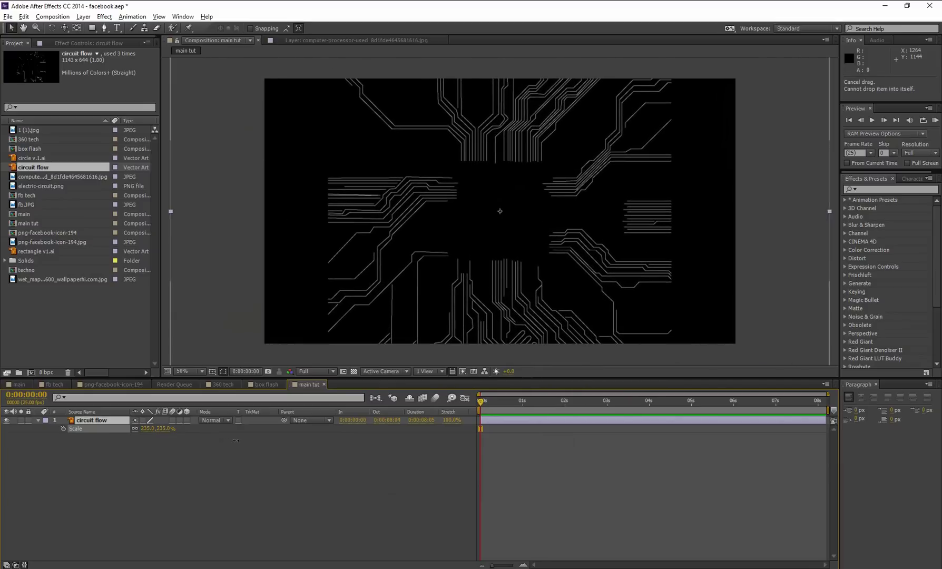
{"action": "left_click", "coordinate": [207, 459]}
{"action": "left_click", "coordinate": [99, 423]}
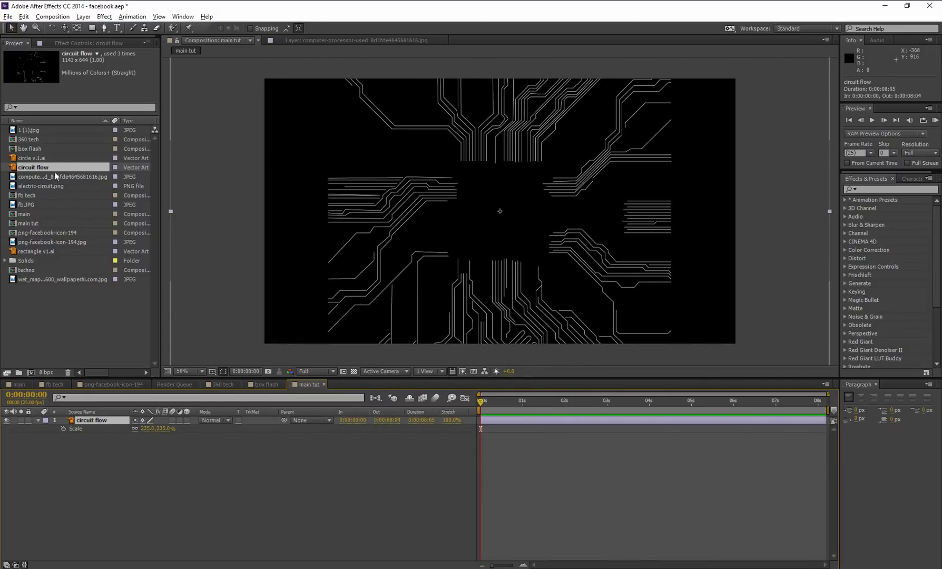
Place the computer-processor JPEG above the circuit layer, scaled to 128% with its large chip over the circuit's empty centre.
{"action": "left_click", "coordinate": [67, 178]}
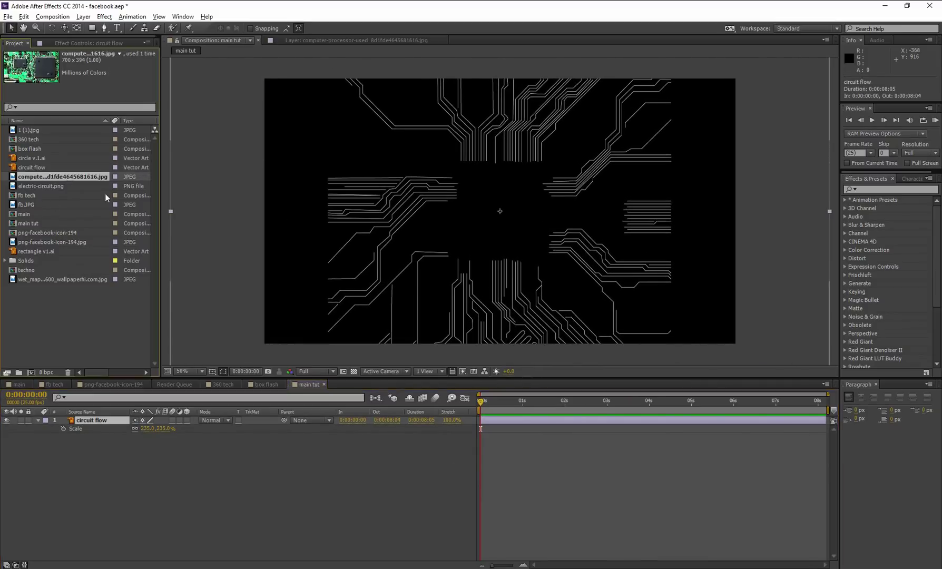
{"action": "left_click", "coordinate": [67, 178]}
{"action": "left_click_drag", "start_coordinate": [64, 190], "coordinate": [112, 416]}
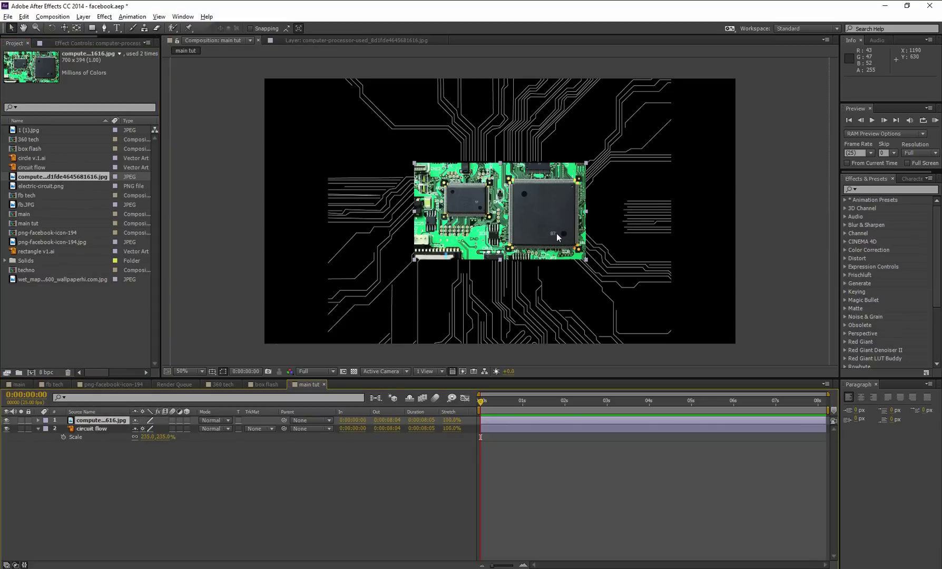
{"action": "left_click_drag", "start_coordinate": [495, 232], "coordinate": [451, 227]}
{"action": "key", "text": "s"}
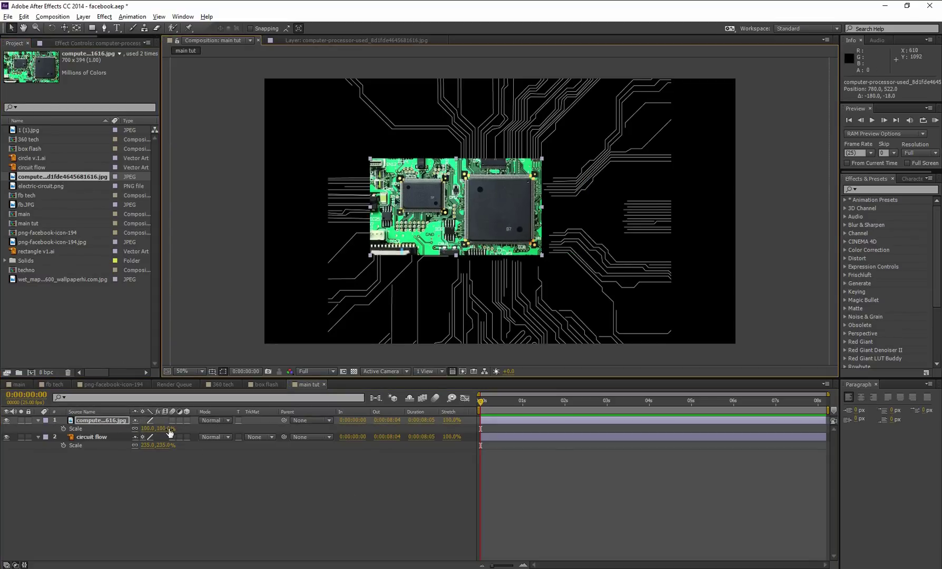
{"action": "left_click_drag", "start_coordinate": [168, 429], "coordinate": [183, 429]}
{"action": "left_click_drag", "start_coordinate": [515, 199], "coordinate": [507, 200]}
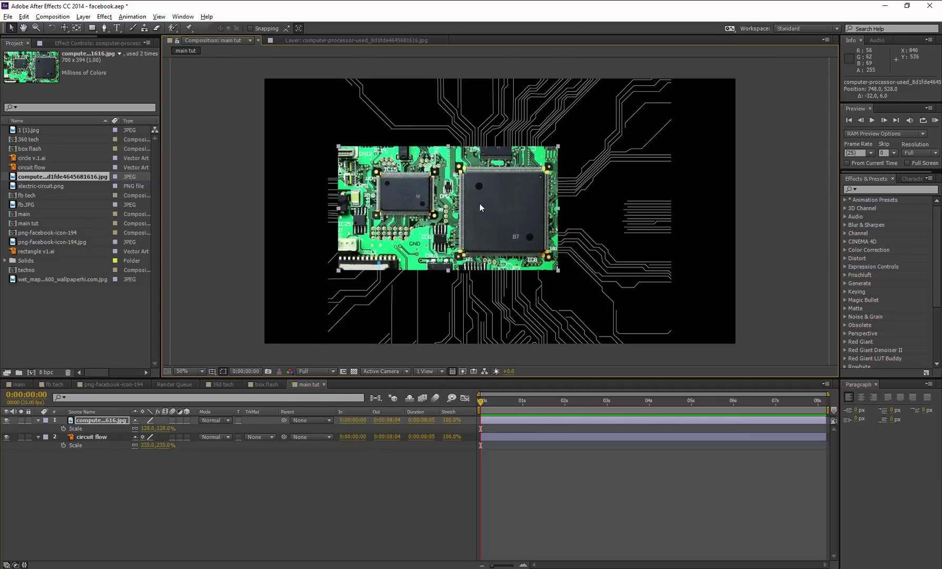
Cut out the large B7 chip with a closed 16-point Pen mask following its body, pins and notched corners.
{"action": "left_click", "coordinate": [104, 28]}
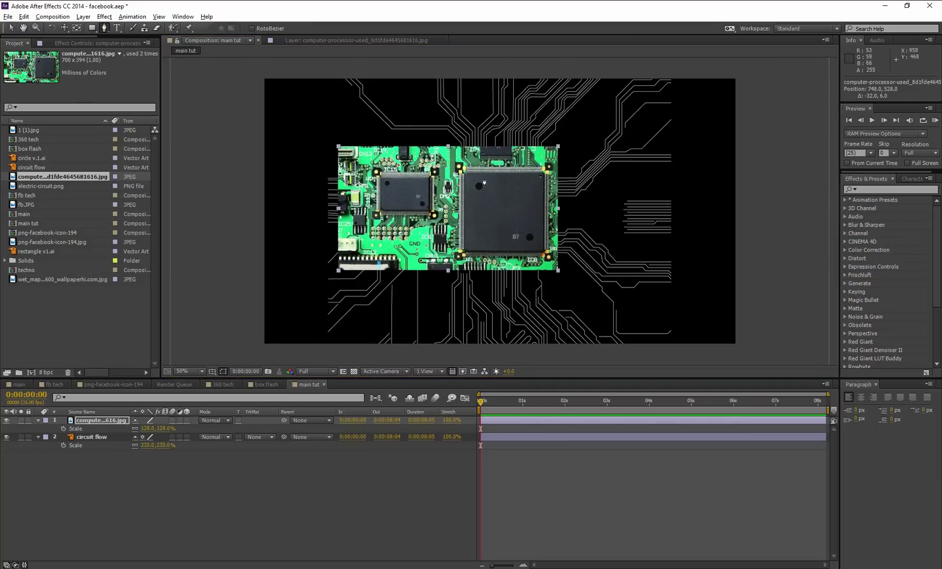
{"action": "scroll", "coordinate": [467, 177], "scroll_direction": "up", "scroll_amount": 1}
{"action": "left_click_drag", "start_coordinate": [485, 204], "coordinate": [551, 280]}
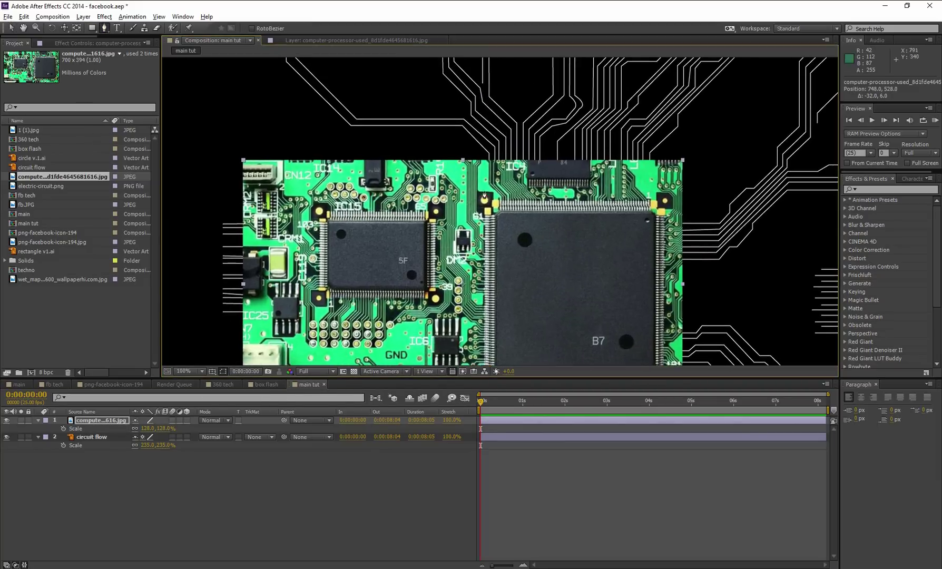
{"action": "left_click", "coordinate": [499, 212]}
{"action": "left_click", "coordinate": [499, 202]}
{"action": "left_click", "coordinate": [652, 203]}
{"action": "left_click", "coordinate": [653, 213]}
{"action": "left_click", "coordinate": [662, 215]}
{"action": "left_click_drag", "start_coordinate": [662, 219], "coordinate": [641, 80]}
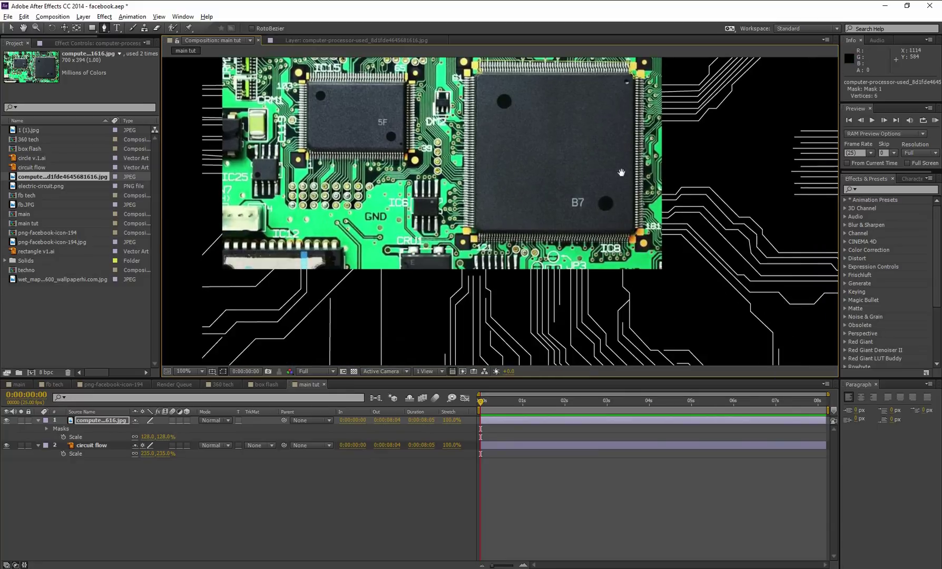
{"action": "left_click", "coordinate": [642, 229]}
{"action": "left_click", "coordinate": [638, 241]}
{"action": "left_click", "coordinate": [631, 232]}
{"action": "left_click", "coordinate": [630, 241]}
{"action": "left_click", "coordinate": [477, 244]}
{"action": "left_click", "coordinate": [478, 237]}
{"action": "left_click", "coordinate": [472, 229]}
{"action": "left_click", "coordinate": [464, 229]}
{"action": "left_click", "coordinate": [463, 79]}
{"action": "left_click", "coordinate": [472, 79]}
{"action": "left_click", "coordinate": [479, 72]}
{"action": "scroll", "coordinate": [639, 210], "scroll_direction": "down", "scroll_amount": 1}
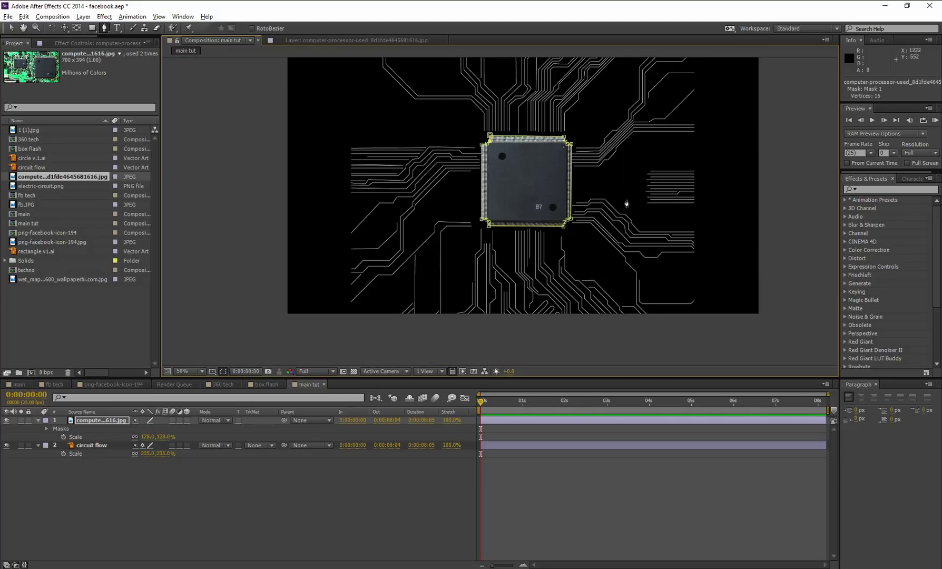
Scale the masked chip layer to 139.2% so it fills the gap in the circuit.
{"action": "left_click", "coordinate": [11, 28]}
{"action": "left_click", "coordinate": [233, 503]}
{"action": "left_click", "coordinate": [104, 420]}
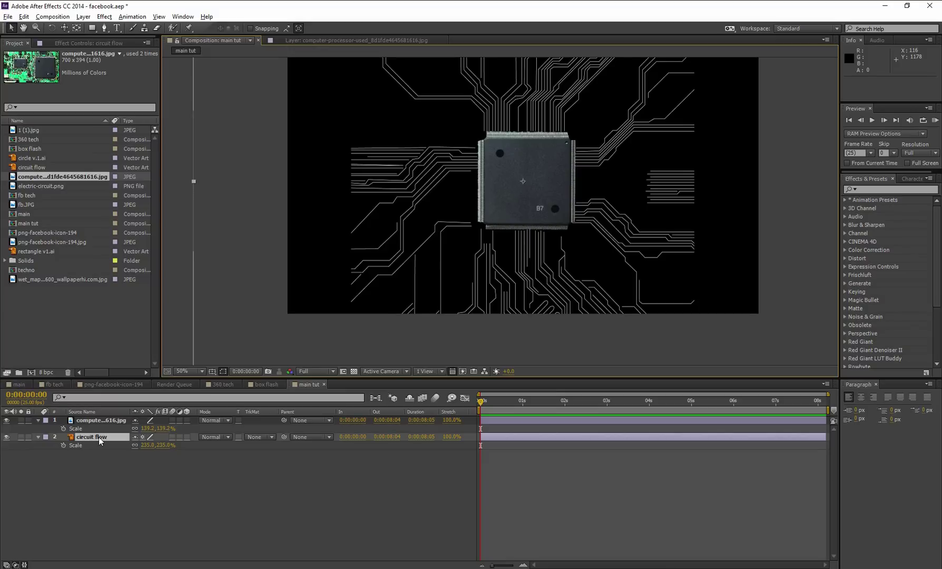
Find the Vegas effect and apply it to the circuit flow layer.
{"action": "left_click", "coordinate": [99, 436]}
{"action": "left_click", "coordinate": [862, 188]}
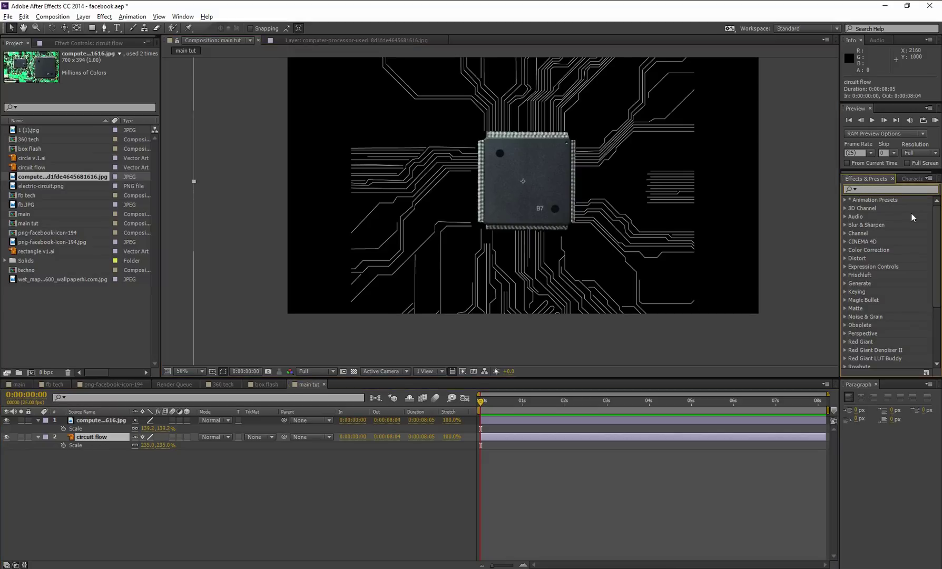
{"action": "type", "text": "vegas"}
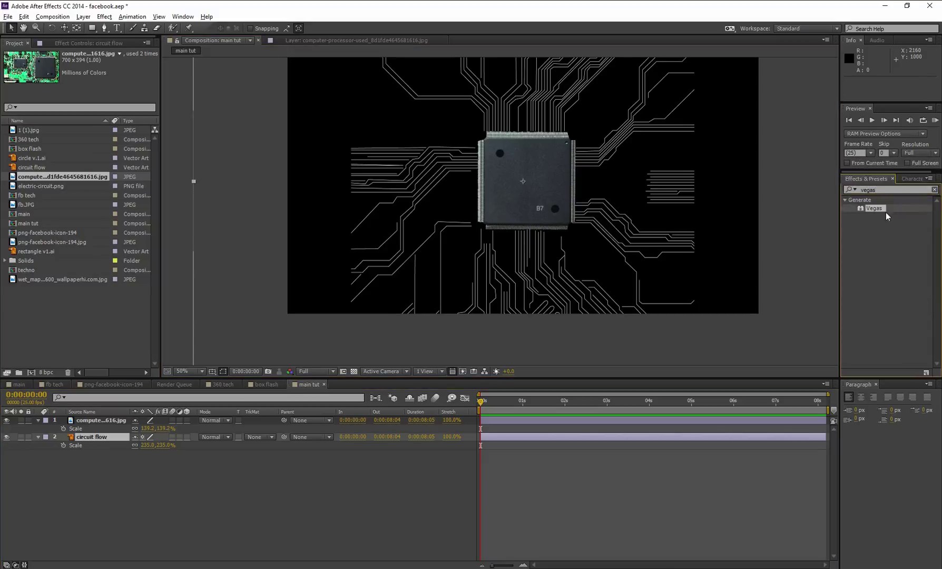
{"action": "left_click_drag", "start_coordinate": [837, 224], "coordinate": [115, 439]}
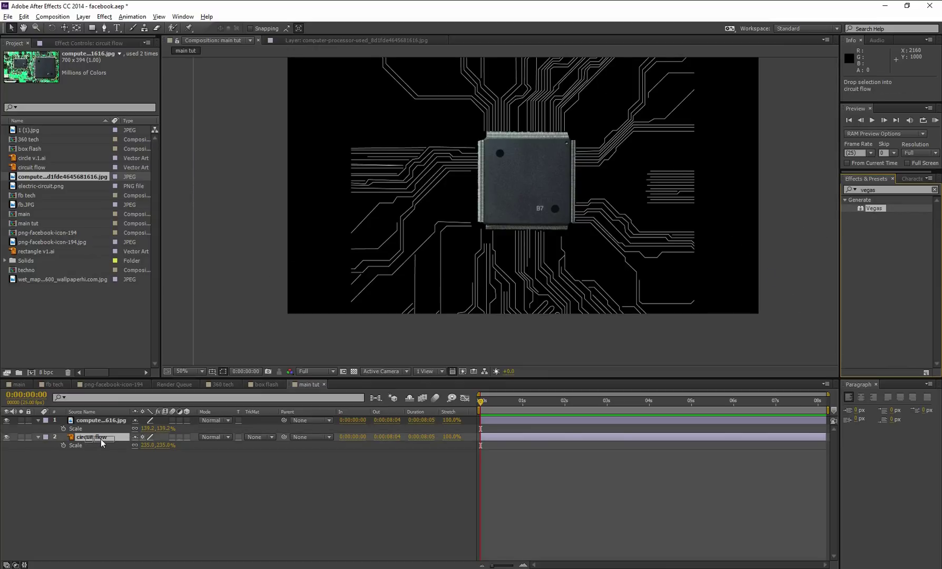
{"action": "left_click_drag", "start_coordinate": [101, 439], "coordinate": [100, 437]}
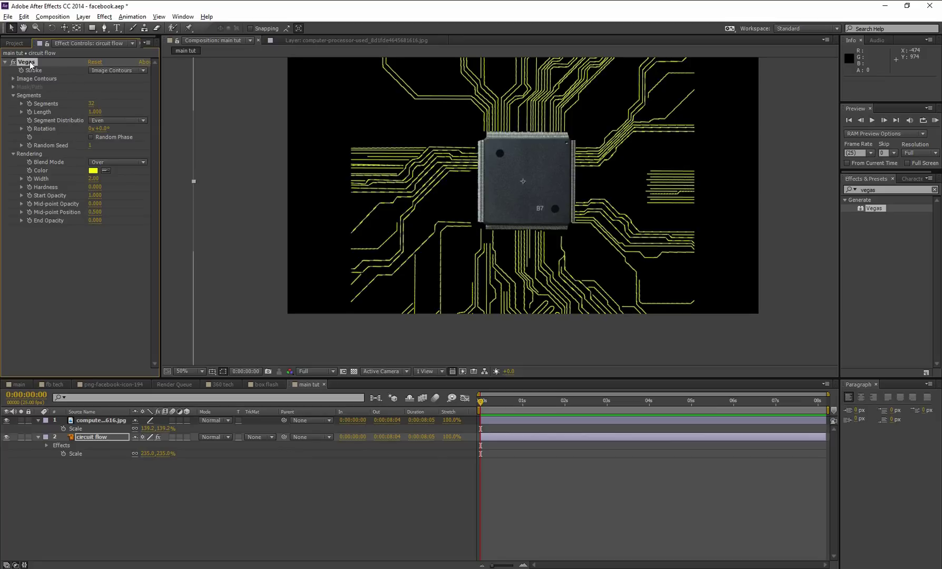
Set the Vegas blend mode to Transparent and the number of segments to 2.
{"action": "left_click", "coordinate": [103, 163]}
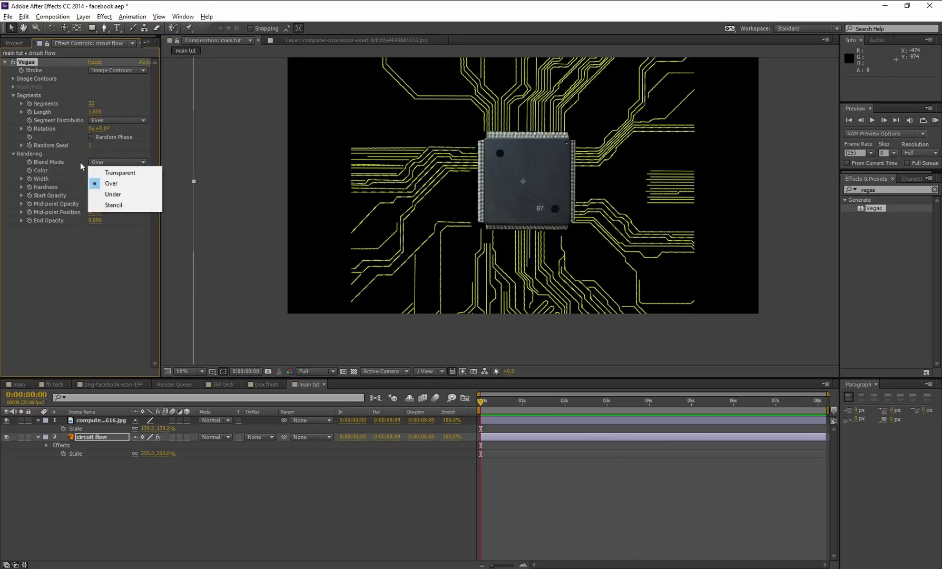
{"action": "left_click", "coordinate": [122, 173]}
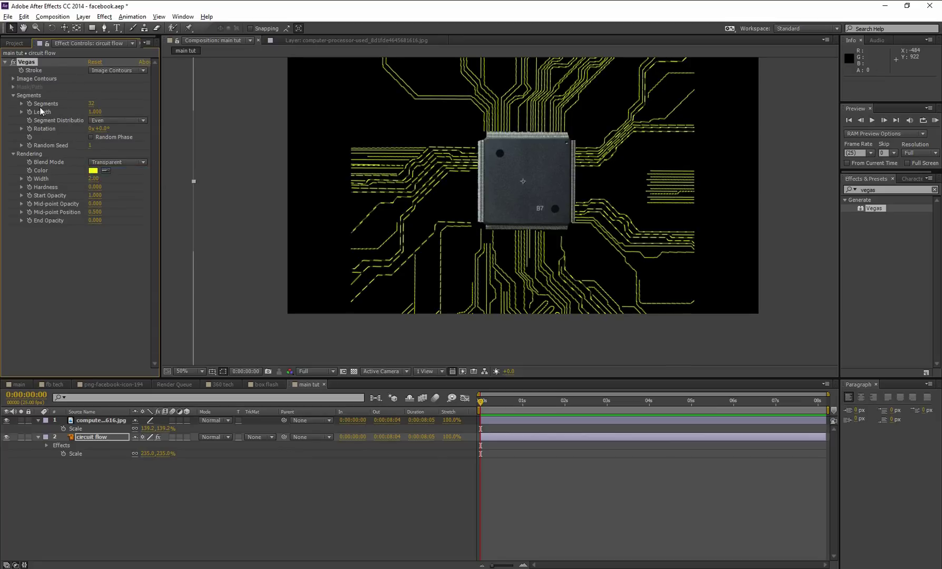
{"action": "left_click", "coordinate": [92, 103]}
{"action": "type", "text": "2"}
{"action": "key", "text": "Return"}
Change the Vegas stroke color to orange.
{"action": "left_click", "coordinate": [93, 170]}
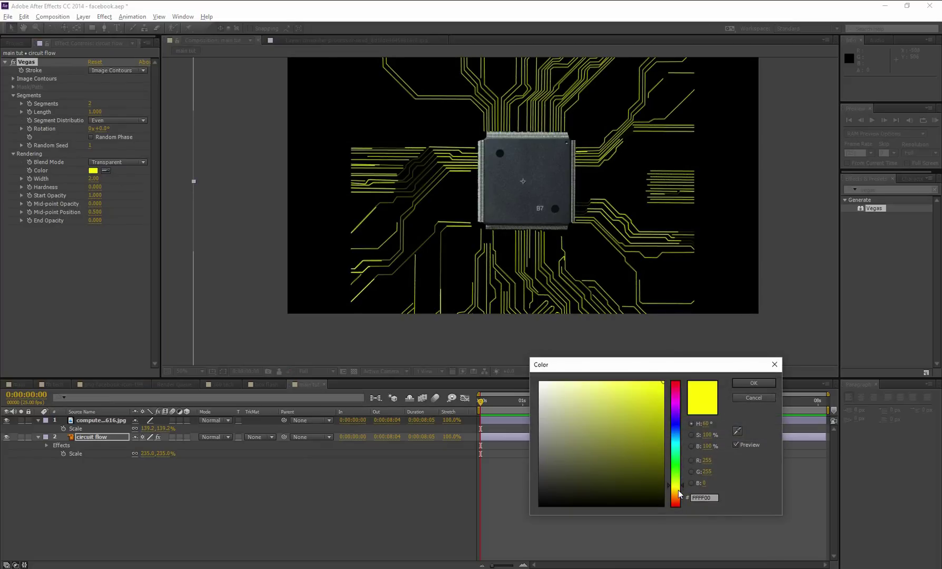
{"action": "left_click", "coordinate": [679, 492]}
{"action": "left_click_drag", "start_coordinate": [679, 493], "coordinate": [679, 496]}
{"action": "left_click", "coordinate": [753, 383]}
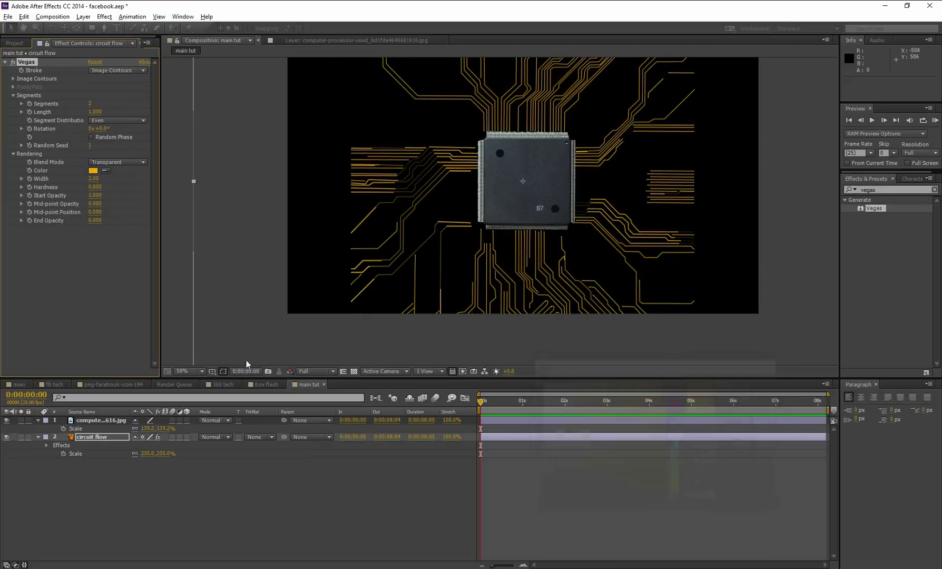
Animate the Vegas rotation from 0° at the first frame to 1x+235° at the last frame, 0:00:08:04.
{"action": "left_click", "coordinate": [29, 129]}
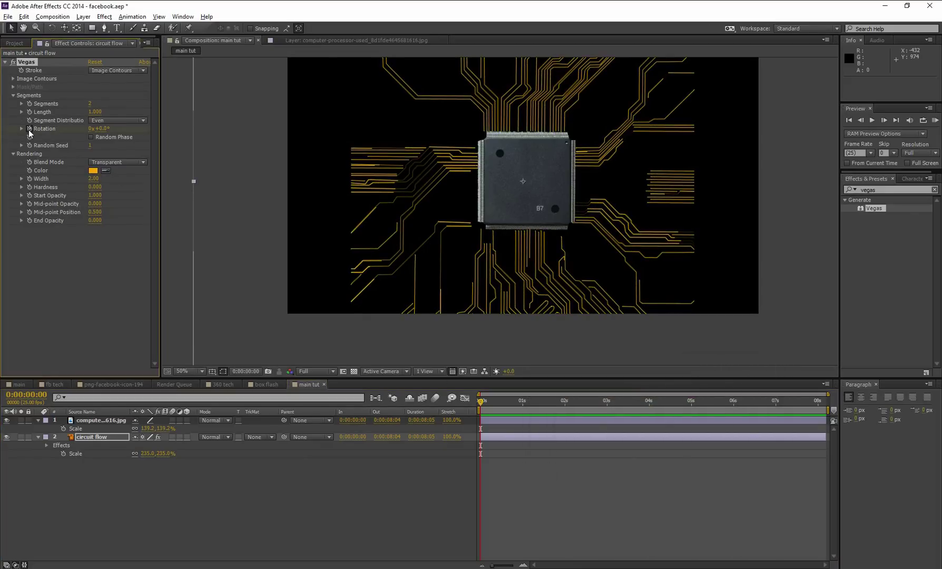
{"action": "left_click", "coordinate": [589, 473]}
{"action": "key", "text": "End"}
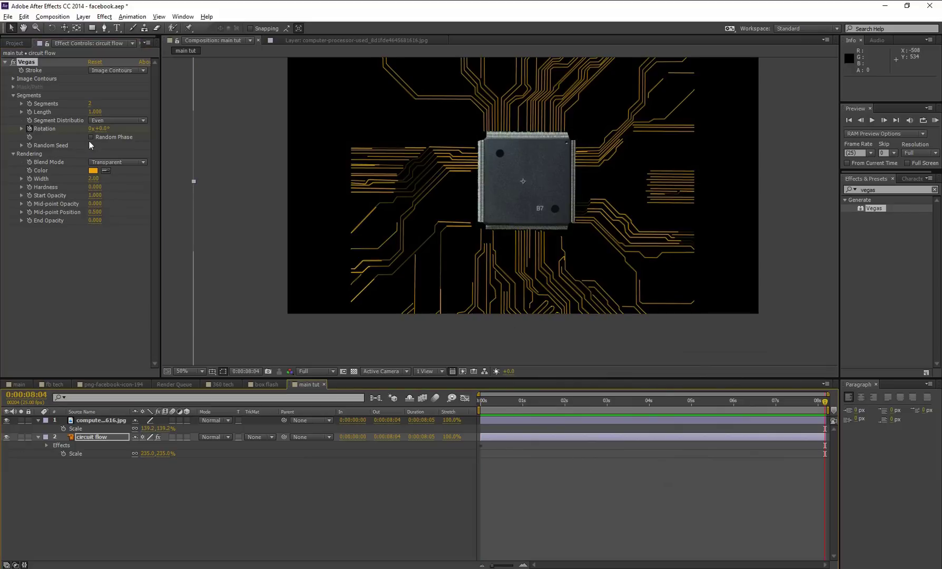
{"action": "left_click_drag", "start_coordinate": [104, 135], "coordinate": [456, 193]}
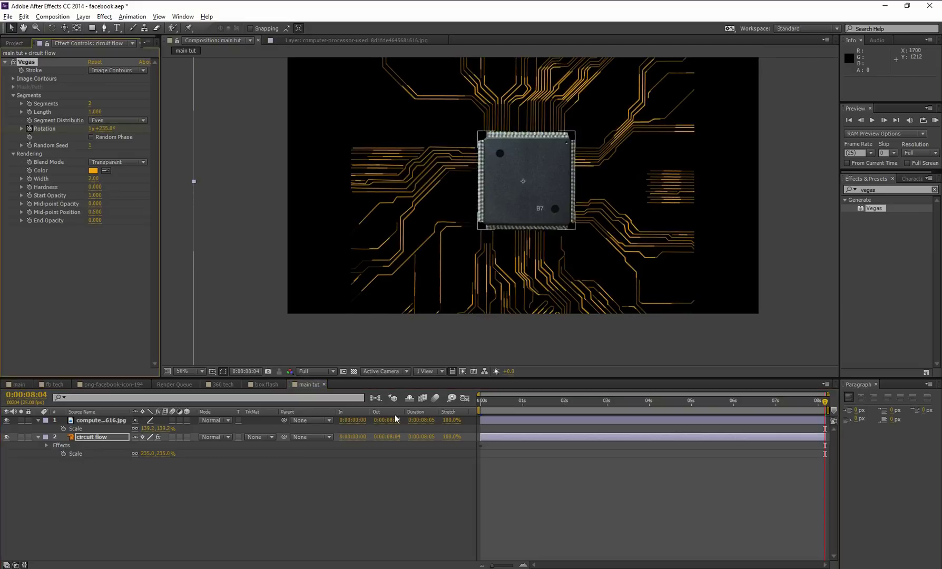
Enable Random Phase for the Vegas segments and scrub the timeline to check the circuit flow.
{"action": "left_click_drag", "start_coordinate": [807, 407], "coordinate": [715, 469]}
{"action": "left_click", "coordinate": [92, 137]}
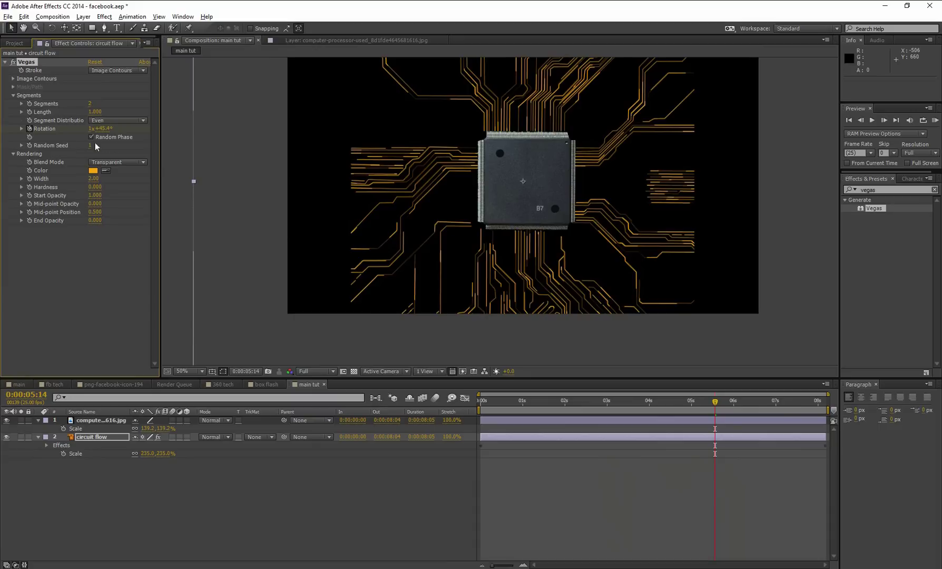
{"action": "left_click_drag", "start_coordinate": [715, 401], "coordinate": [551, 443]}
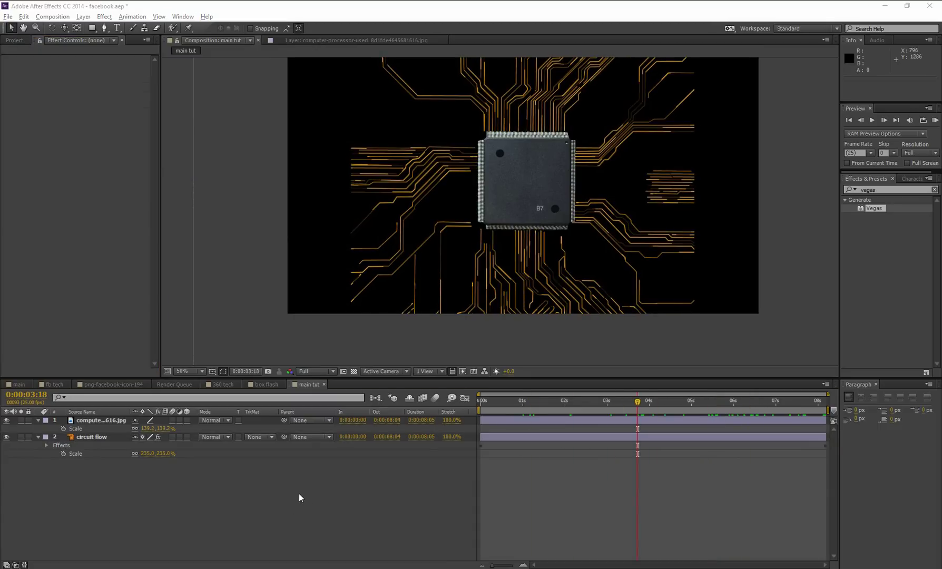
Add a two-node camera with the 50mm preset to the composition.
{"action": "right_click", "coordinate": [299, 494]}
{"action": "mouse_move", "coordinate": [354, 391]}
{"action": "left_click", "coordinate": [471, 437]}
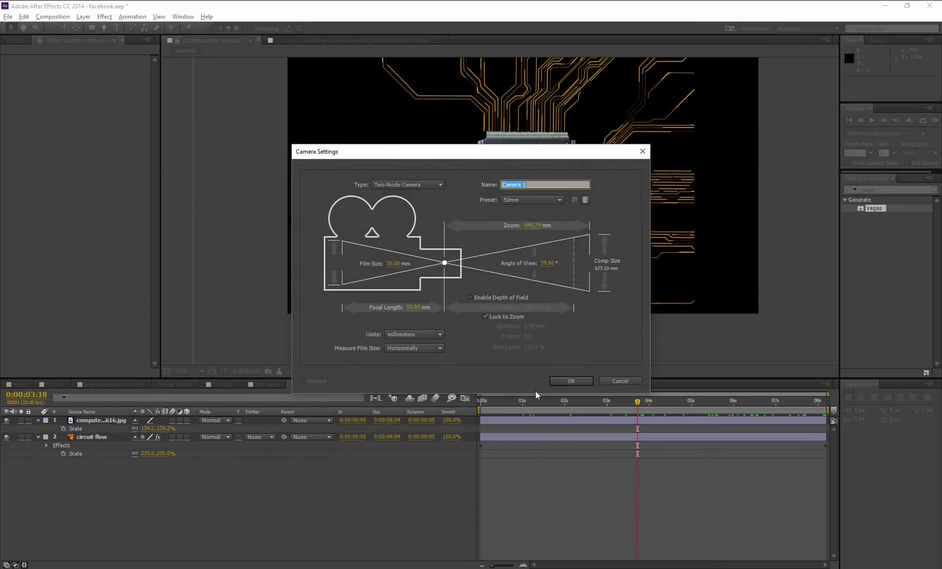
{"action": "left_click", "coordinate": [572, 382]}
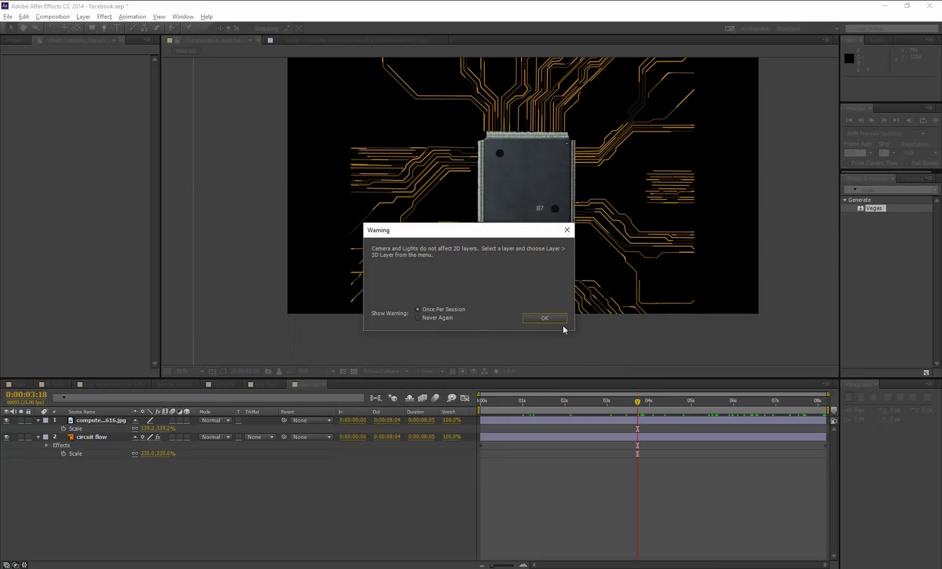
{"action": "left_click", "coordinate": [550, 319]}
Turn the processor and circuit flow layers into 3D layers.
{"action": "left_click", "coordinate": [97, 429]}
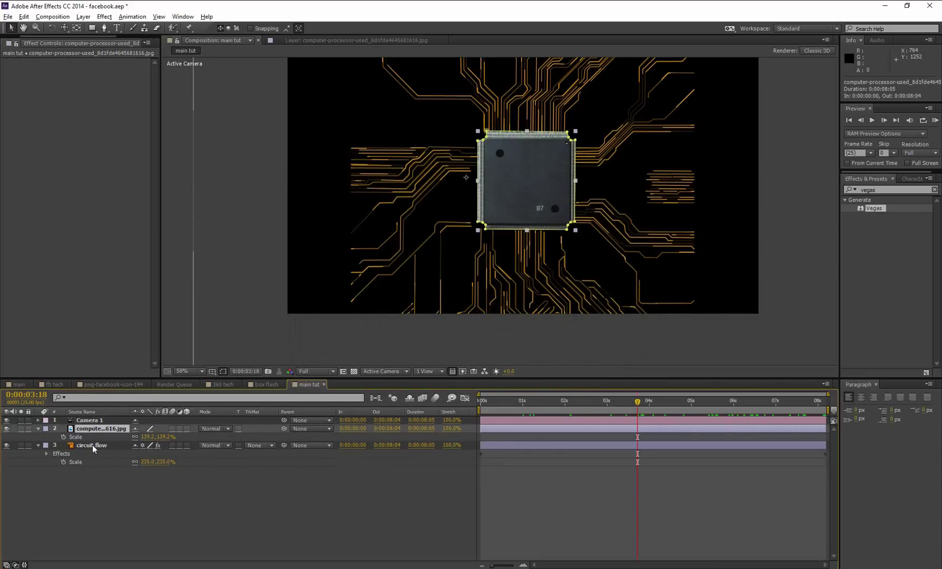
{"action": "left_click", "coordinate": [92, 444], "text": "ctrl"}
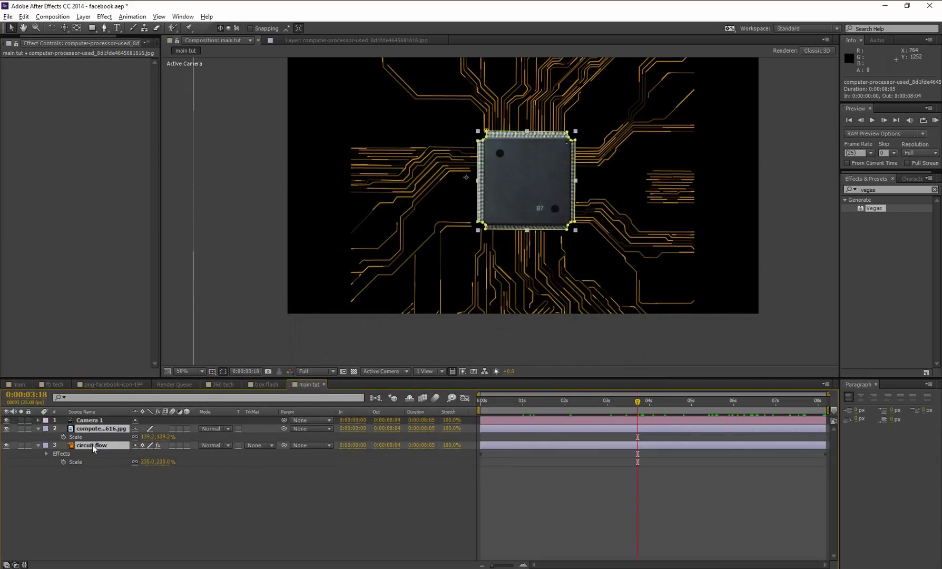
{"action": "left_click", "coordinate": [186, 428]}
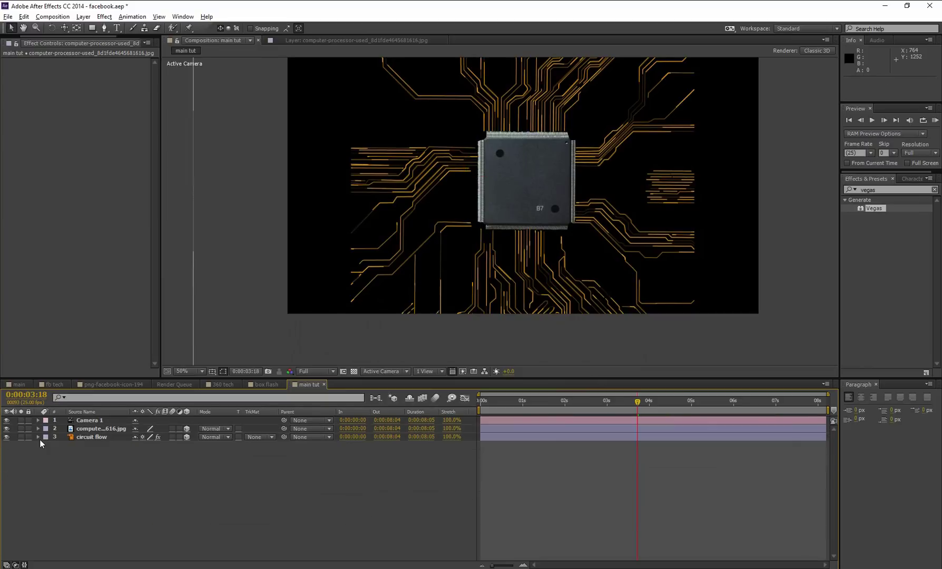
Orbit Camera 1 to frame the processor and circuit lines from a tilted three-quarter angle.
{"action": "left_click", "coordinate": [39, 438]}
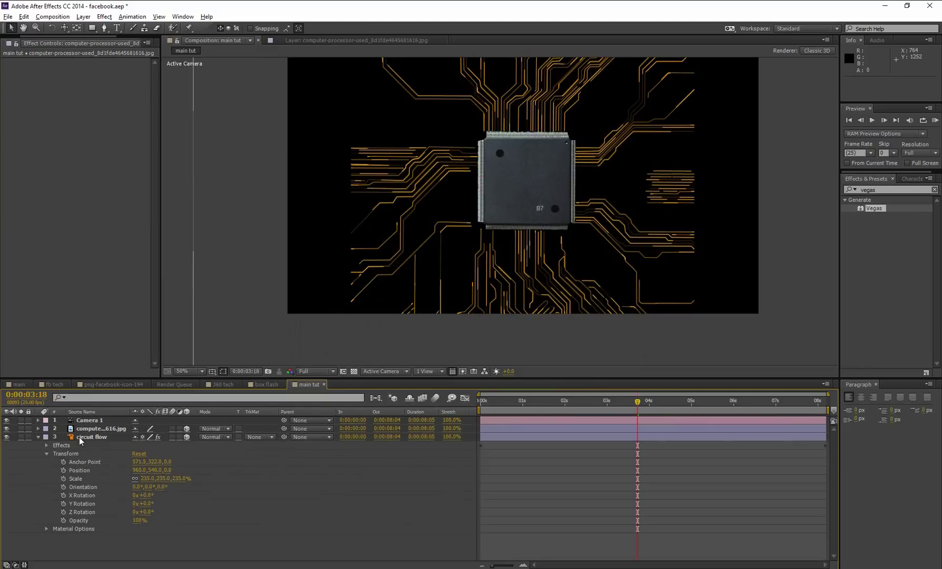
{"action": "left_click", "coordinate": [38, 436]}
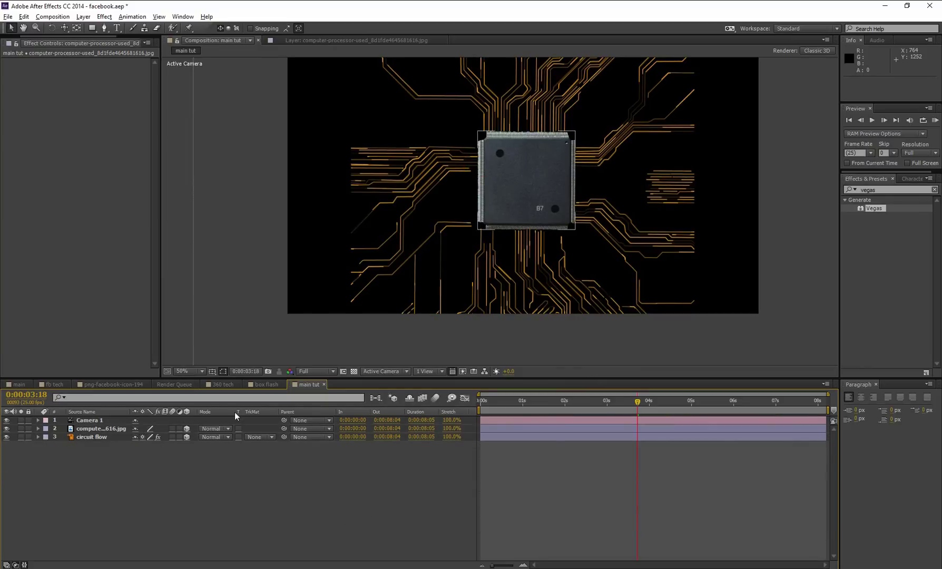
{"action": "left_click", "coordinate": [107, 498]}
{"action": "left_click", "coordinate": [117, 420]}
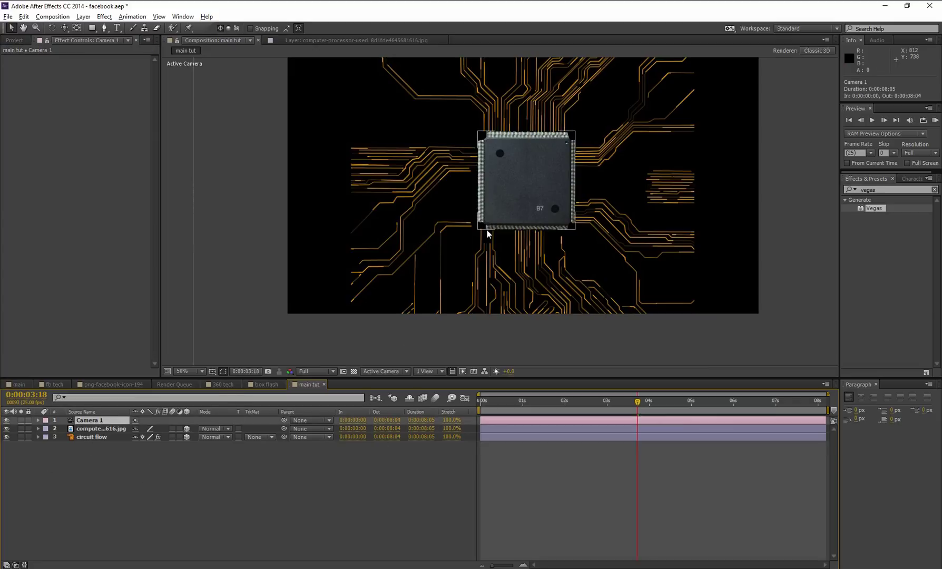
{"action": "key", "text": "c"}
{"action": "left_click_drag", "start_coordinate": [489, 238], "coordinate": [522, 225]}
{"action": "key", "text": "c"}
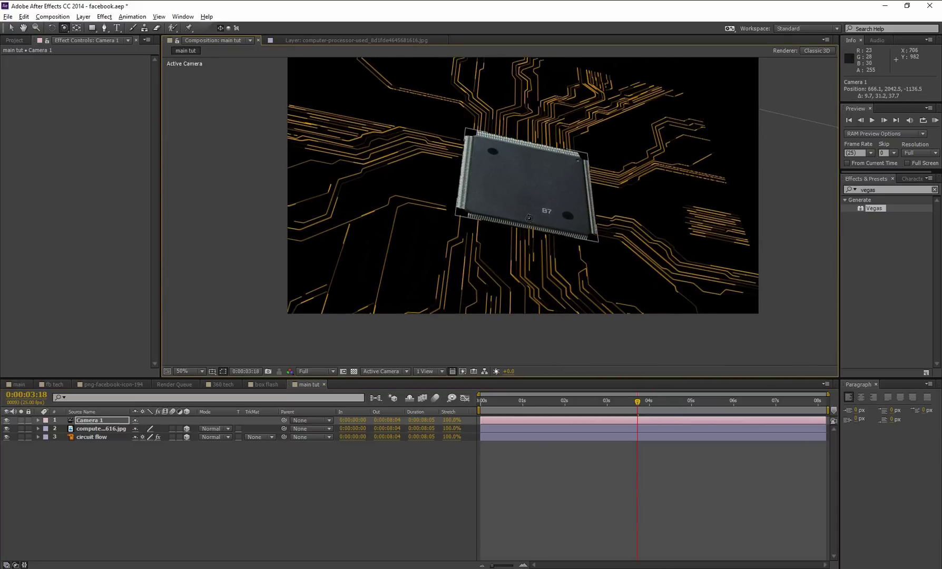
{"action": "left_click_drag", "start_coordinate": [525, 223], "coordinate": [535, 213]}
{"action": "left_click", "coordinate": [384, 487]}
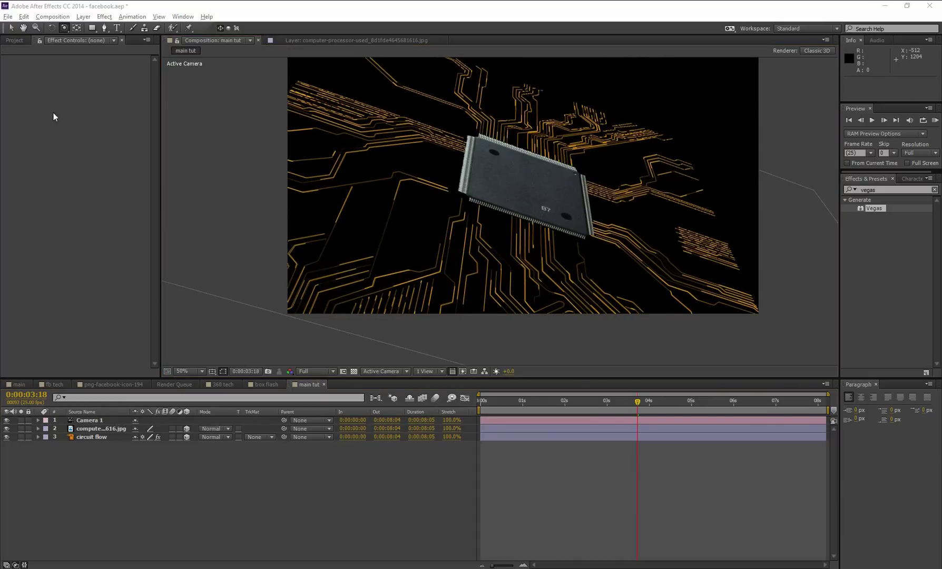
Create a new composition with the HDTV 1080 25 preset and a duration of 0:00:08:05.
{"action": "left_click", "coordinate": [14, 41]}
{"action": "left_click", "coordinate": [31, 372]}
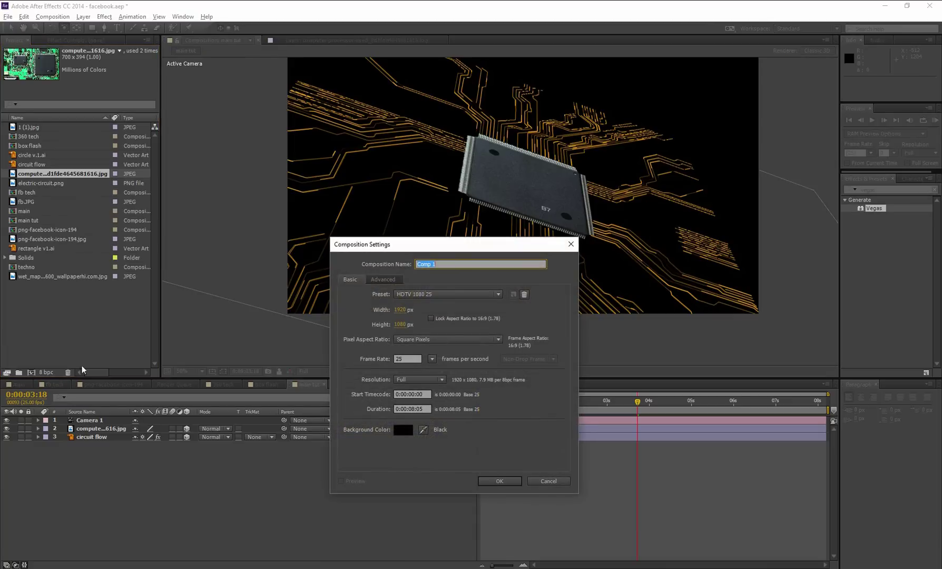
{"action": "left_click", "coordinate": [499, 481]}
Add a white solid 1500 px wide and 200 px high to the new composition.
{"action": "right_click", "coordinate": [193, 473]}
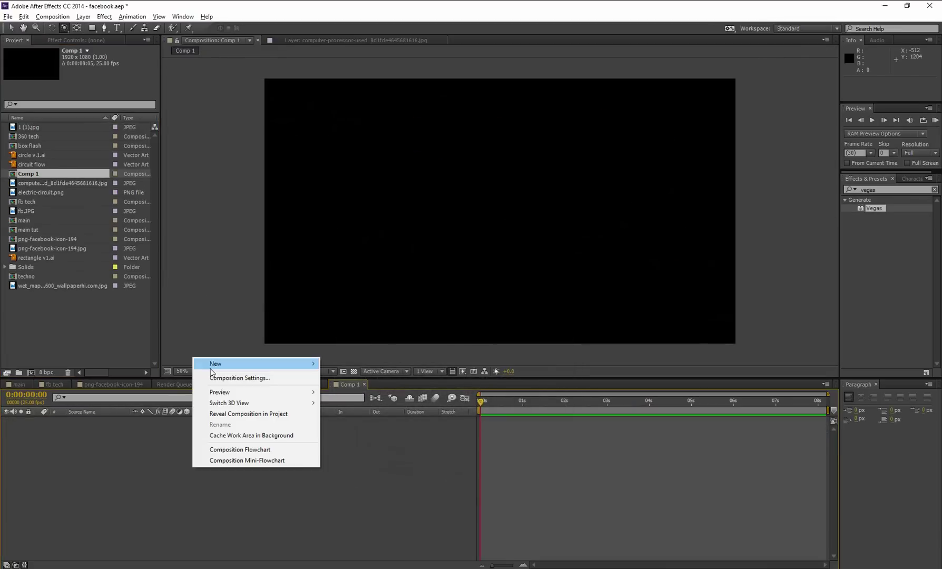
{"action": "mouse_move", "coordinate": [253, 363]}
{"action": "left_click", "coordinate": [366, 389]}
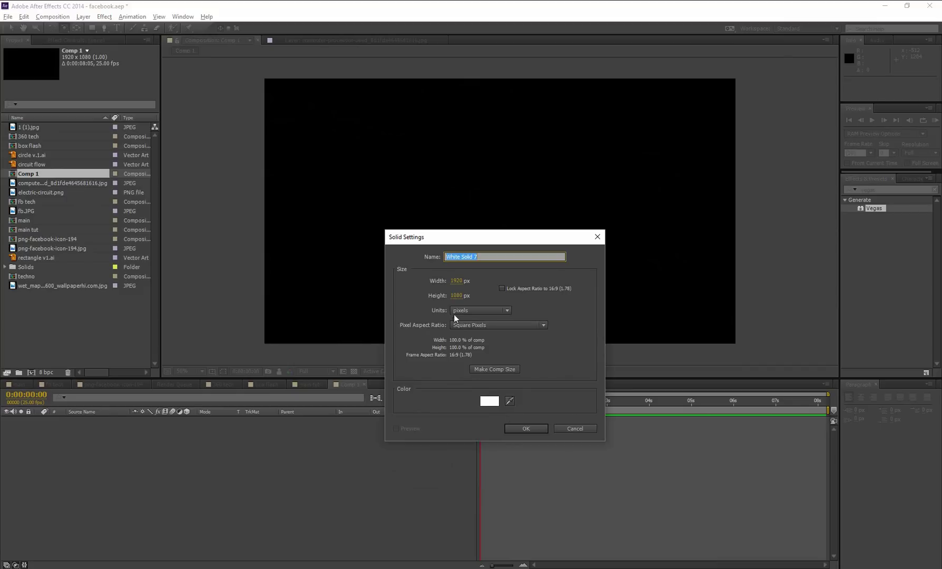
{"action": "left_click_drag", "start_coordinate": [458, 298], "coordinate": [440, 298]}
{"action": "left_click", "coordinate": [460, 295]}
{"action": "type", "text": "200"}
{"action": "left_click_drag", "start_coordinate": [470, 283], "coordinate": [325, 311]}
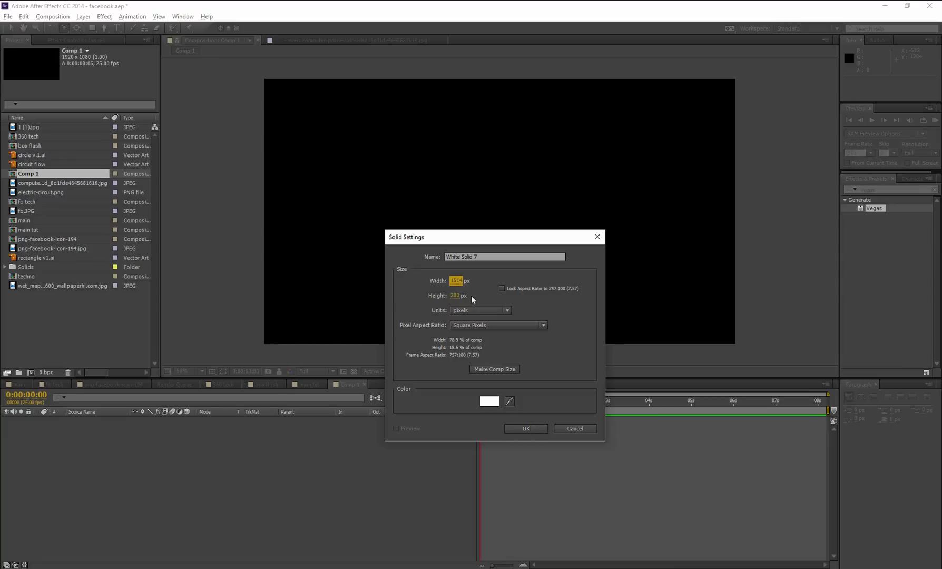
{"action": "left_click", "coordinate": [456, 280]}
{"action": "type", "text": "500"}
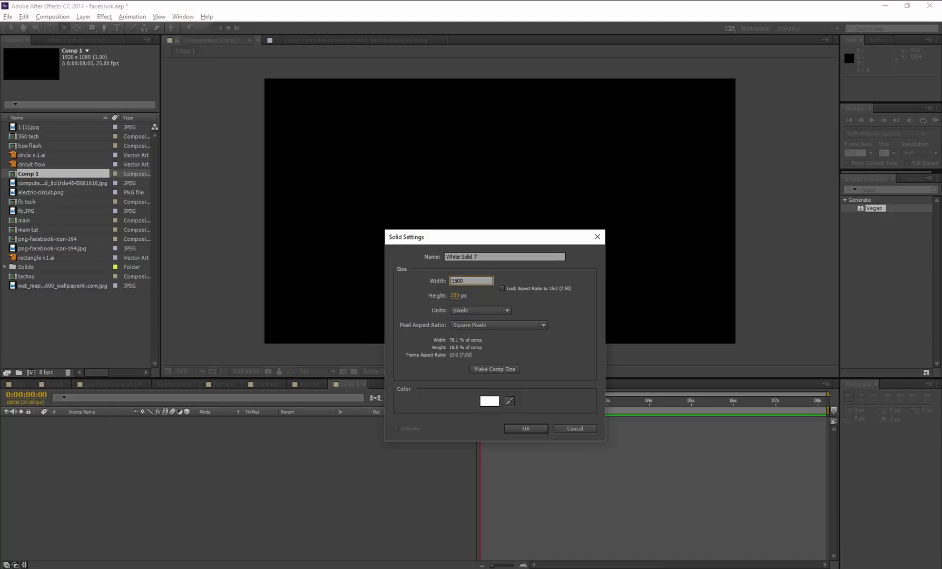
{"action": "key", "text": "Return"}
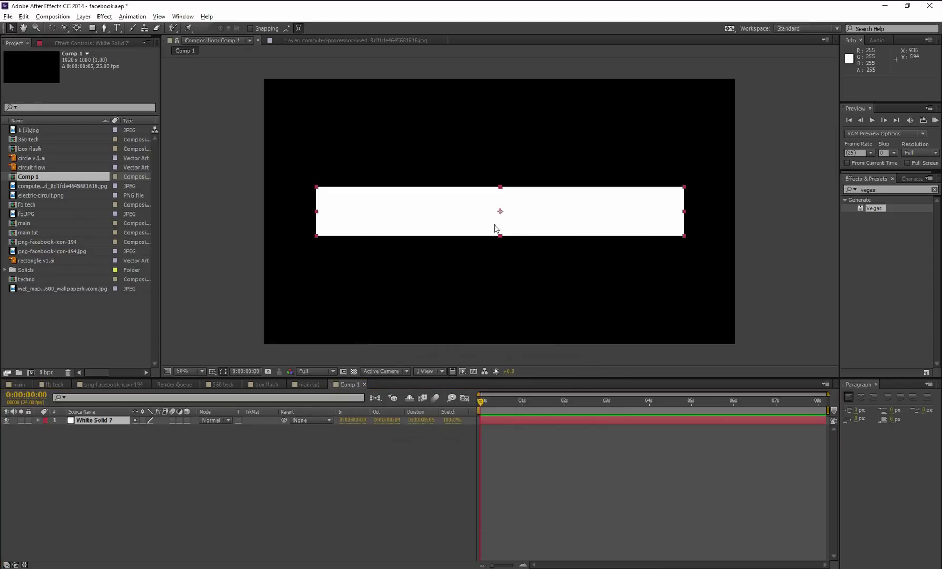
Stretch the white solid taller, move it to about 974, 680, and draw a rectangular mask over its lower part.
{"action": "left_click_drag", "start_coordinate": [500, 187], "coordinate": [511, 234]}
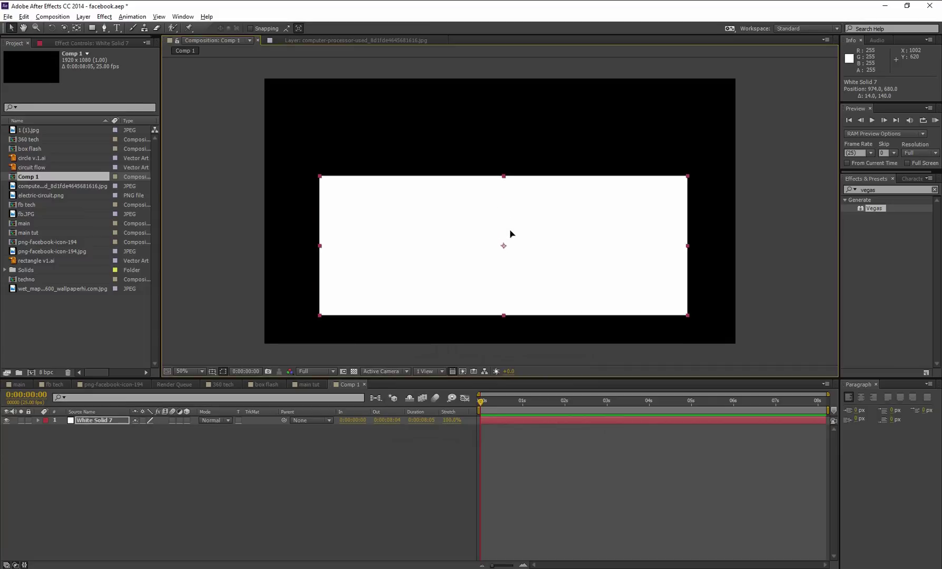
{"action": "left_click", "coordinate": [98, 419]}
{"action": "left_click", "coordinate": [92, 27]}
{"action": "left_click_drag", "start_coordinate": [289, 260], "coordinate": [599, 308]}
{"action": "mouse_move", "coordinate": [664, 317]}
{"action": "left_mouse_down"}
{"action": "mouse_move", "coordinate": [737, 329]}
{"action": "mouse_move", "coordinate": [731, 342]}
{"action": "left_mouse_up"}
Feather the solid's mask by 88 pixels and lower the mask's upper edge for a soft upward fade.
{"action": "left_click", "coordinate": [155, 442]}
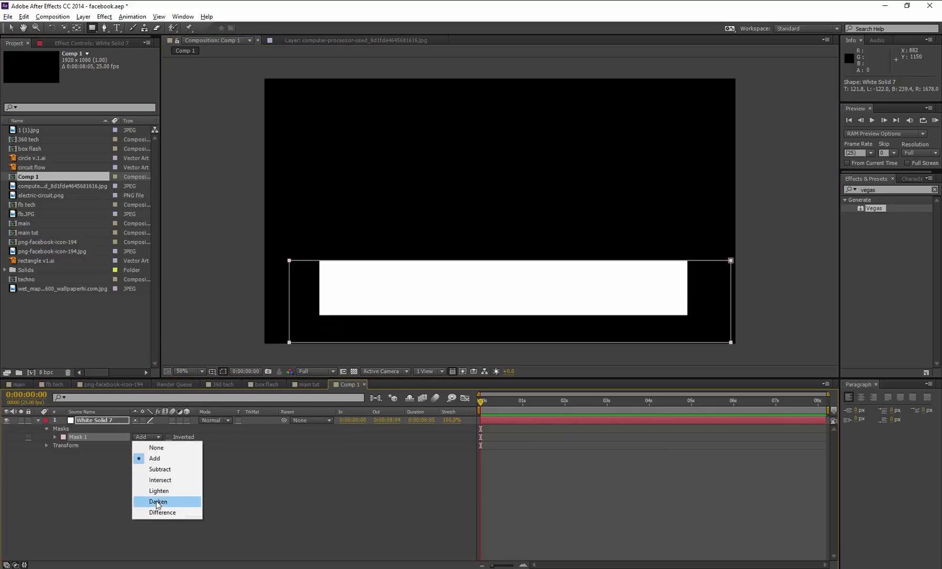
{"action": "left_click", "coordinate": [53, 439]}
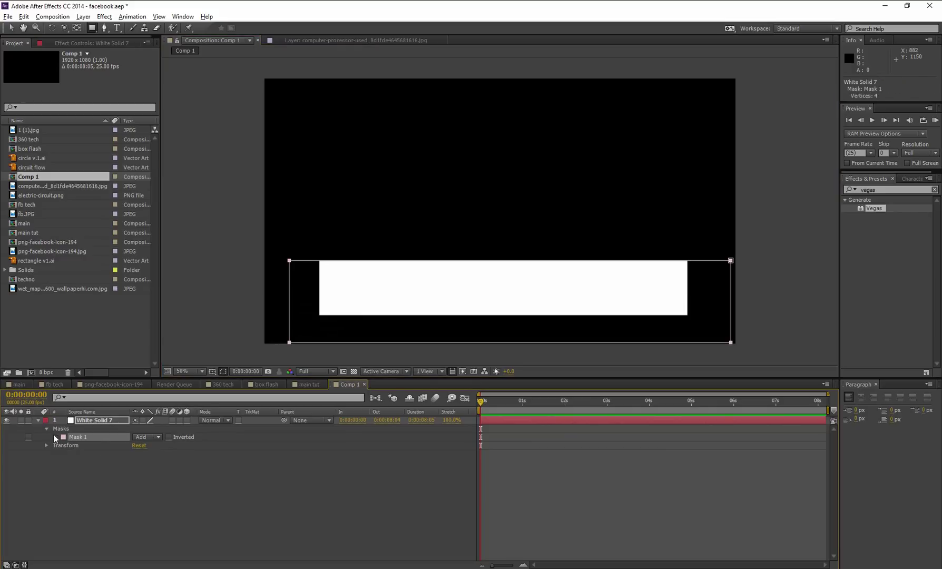
{"action": "left_click", "coordinate": [55, 437]}
{"action": "left_click_drag", "start_coordinate": [151, 453], "coordinate": [192, 456]}
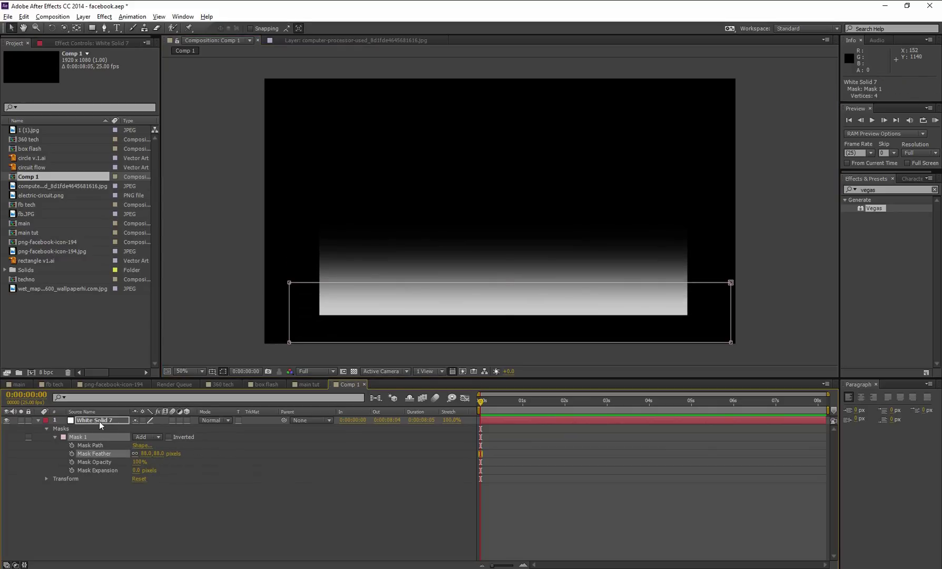
{"action": "left_click", "coordinate": [99, 423]}
{"action": "left_click", "coordinate": [37, 421]}
{"action": "left_click", "coordinate": [37, 420]}
Make the white solid a 3D layer and, in a four-view layout, move a duplicate of it back in depth.
{"action": "left_click", "coordinate": [187, 420]}
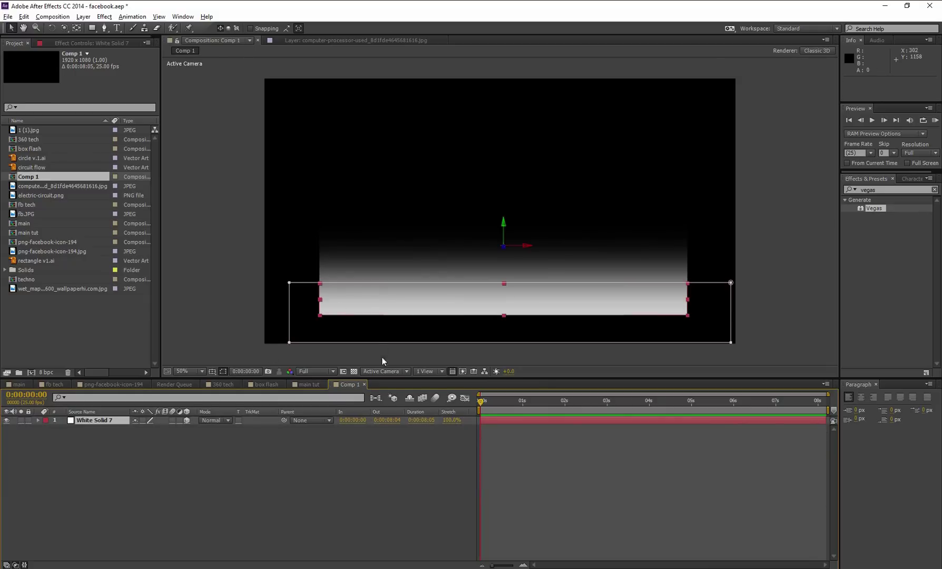
{"action": "left_click", "coordinate": [431, 371]}
{"action": "left_click", "coordinate": [438, 415]}
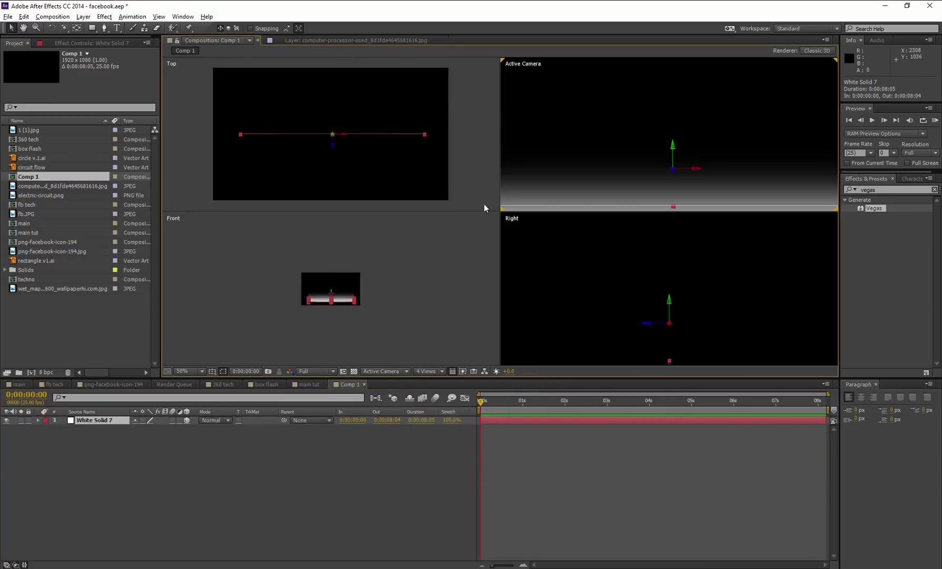
{"action": "key", "text": "ctrl+d"}
{"action": "left_click_drag", "start_coordinate": [332, 153], "coordinate": [358, 82]}
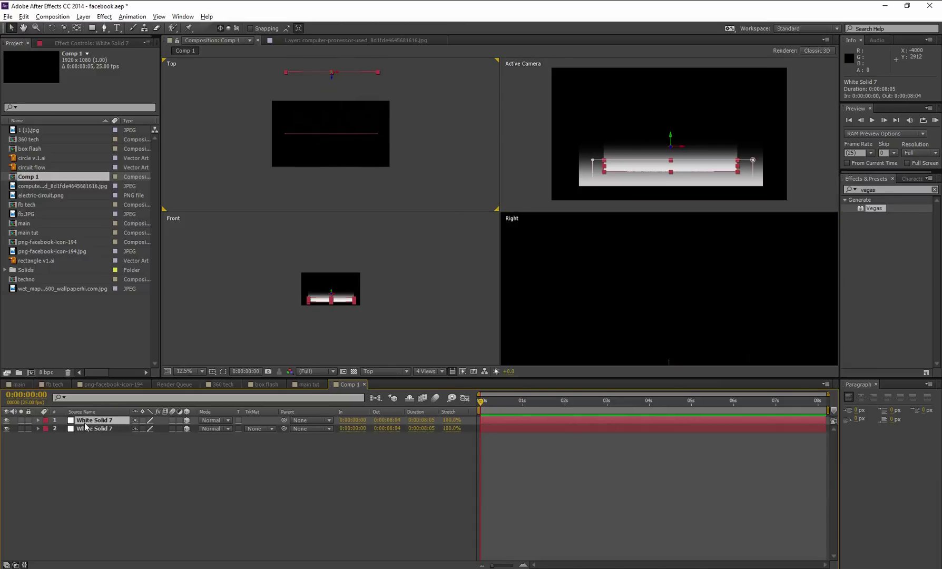
Duplicate the rear solid and set the copy's Y rotation to 90°.
{"action": "key", "text": "ctrl+d"}
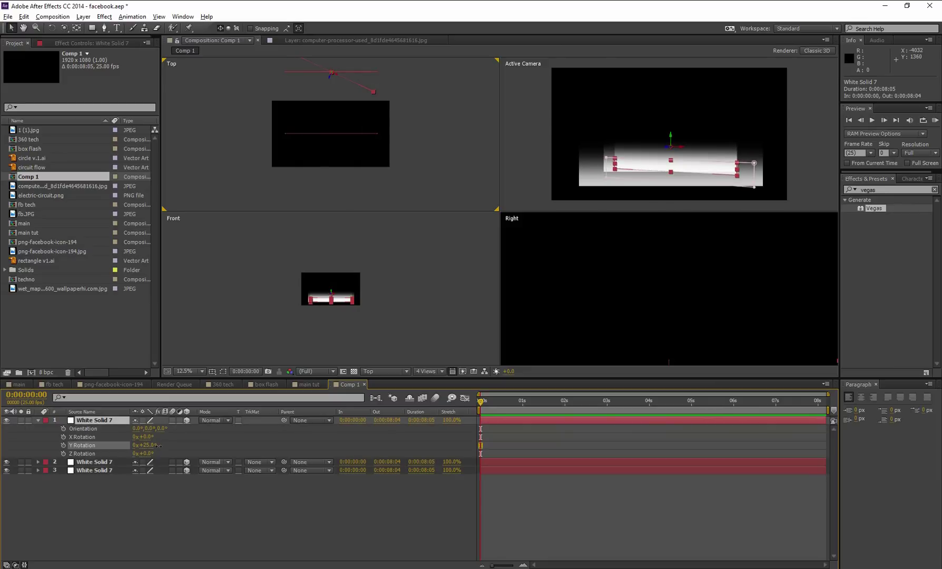
{"action": "left_click", "coordinate": [149, 446]}
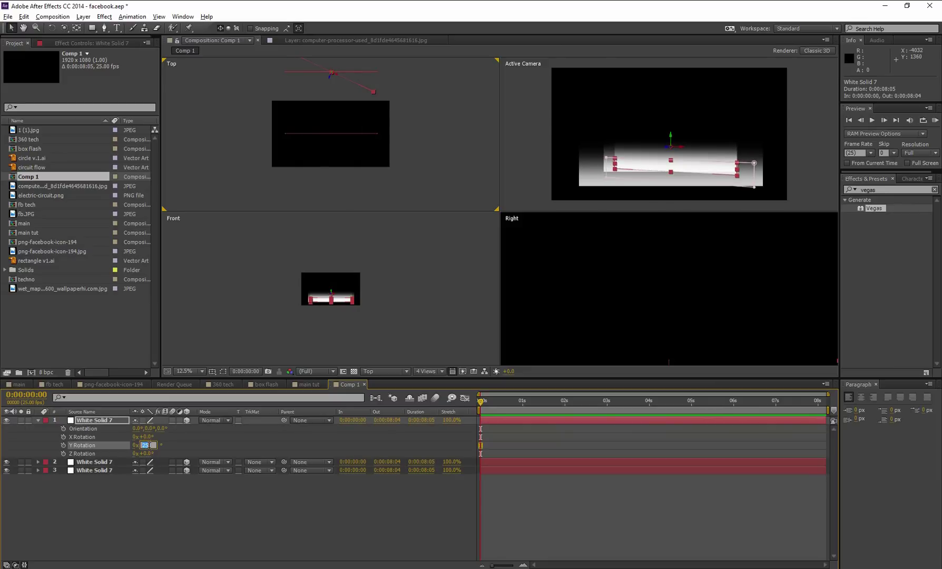
{"action": "type", "text": "90"}
{"action": "key", "text": "Return"}
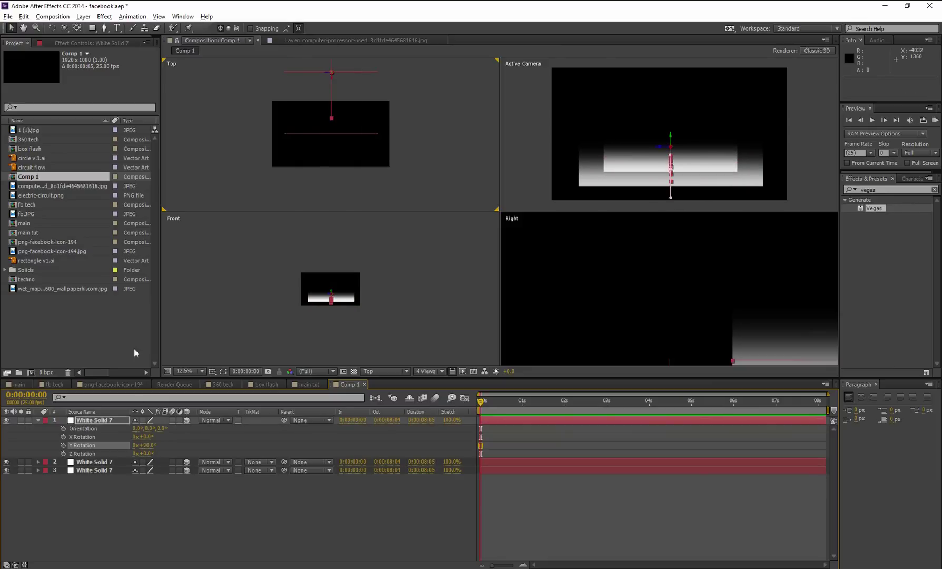
Position the rotated solid as the right wall at 1726, 680, 376 and align the front and rear walls with its ends.
{"action": "left_click_drag", "start_coordinate": [331, 80], "coordinate": [373, 121]}
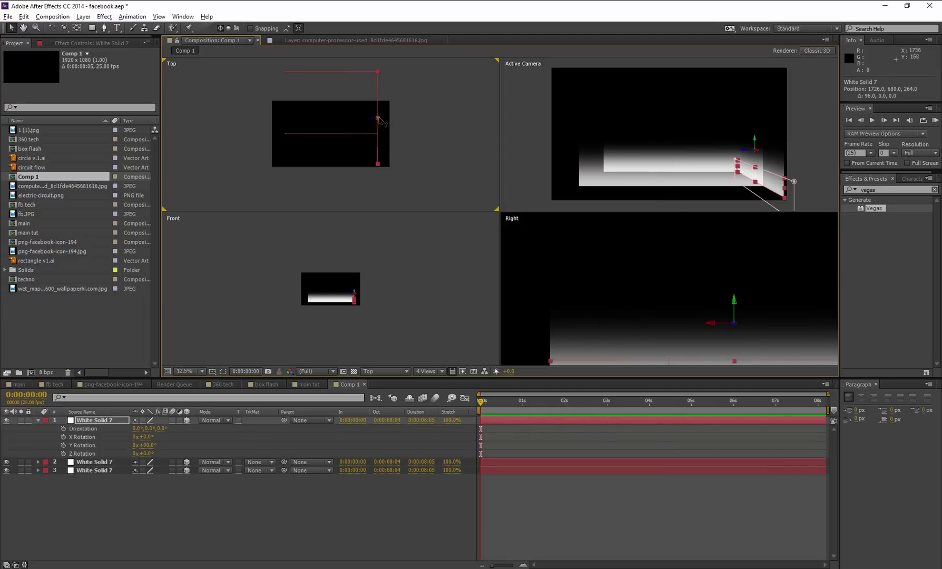
{"action": "left_click_drag", "start_coordinate": [379, 123], "coordinate": [378, 100]}
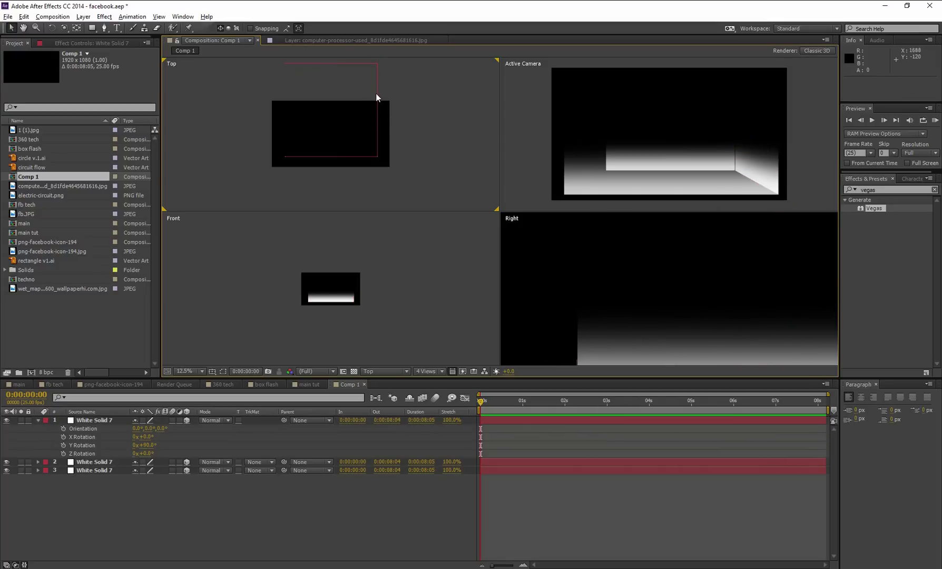
{"action": "left_click", "coordinate": [377, 98]}
Duplicate the right wall and move the copy to 230, 680, 376 as the left wall, closing the box.
{"action": "left_click", "coordinate": [109, 422]}
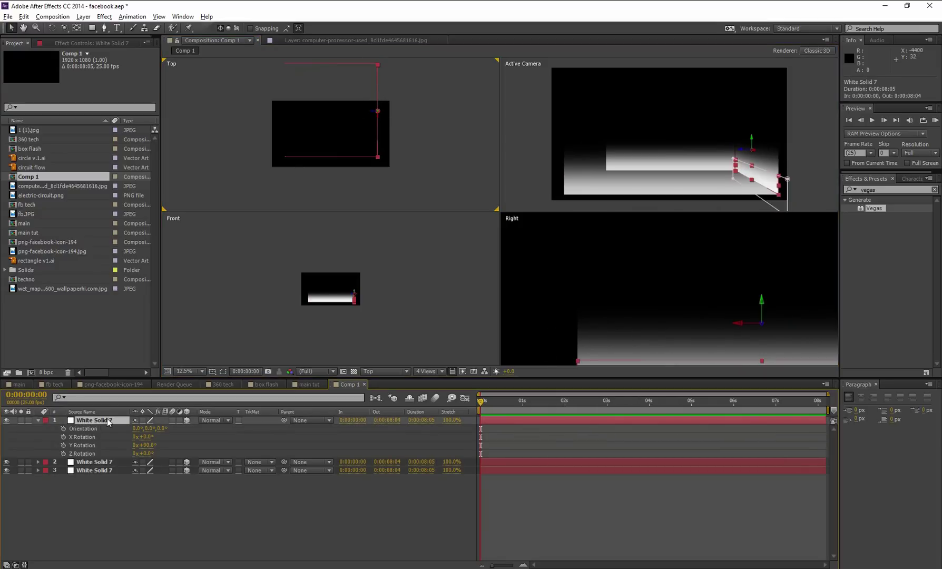
{"action": "key", "text": "ctrl+d"}
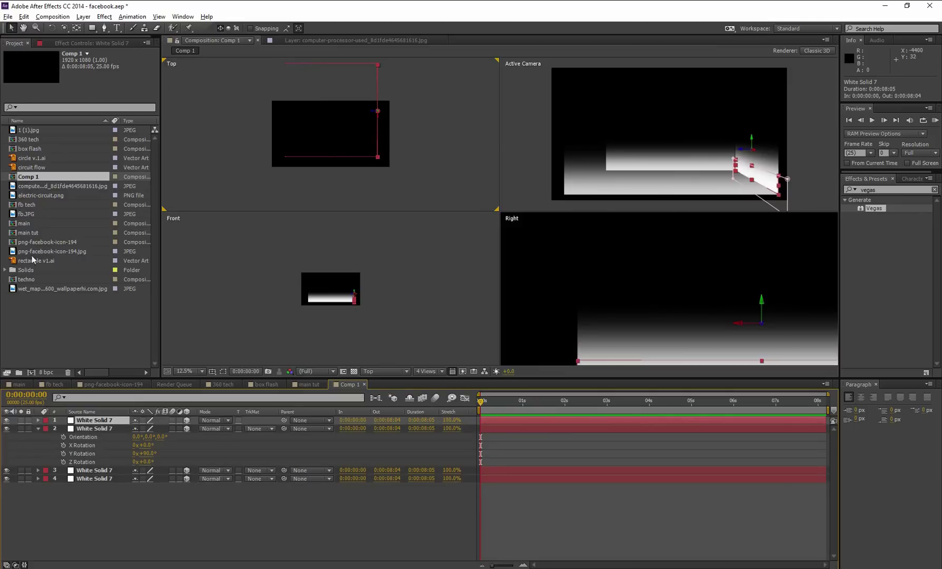
{"action": "left_click_drag", "start_coordinate": [375, 114], "coordinate": [282, 114]}
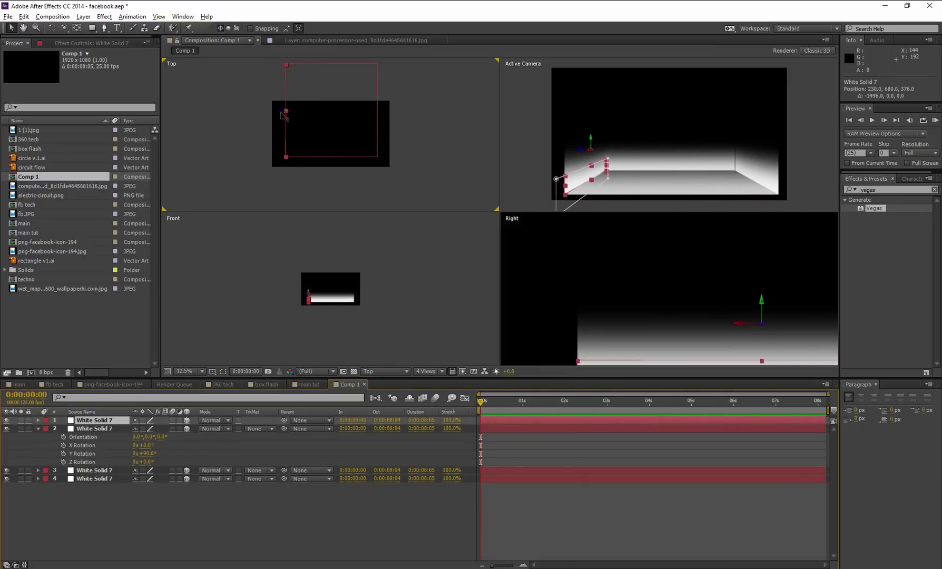
{"action": "left_click", "coordinate": [375, 113]}
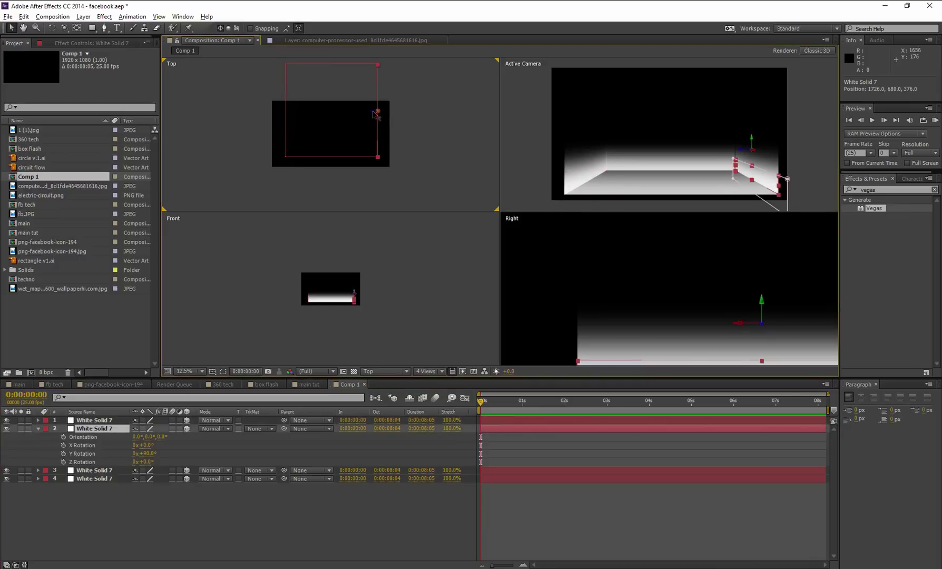
{"action": "left_click_drag", "start_coordinate": [375, 114], "coordinate": [374, 114]}
Return to a single active-camera view and rename the composition as box flash.
{"action": "left_click", "coordinate": [580, 184]}
{"action": "left_click", "coordinate": [427, 370]}
{"action": "left_click", "coordinate": [431, 379]}
{"action": "left_click", "coordinate": [236, 512]}
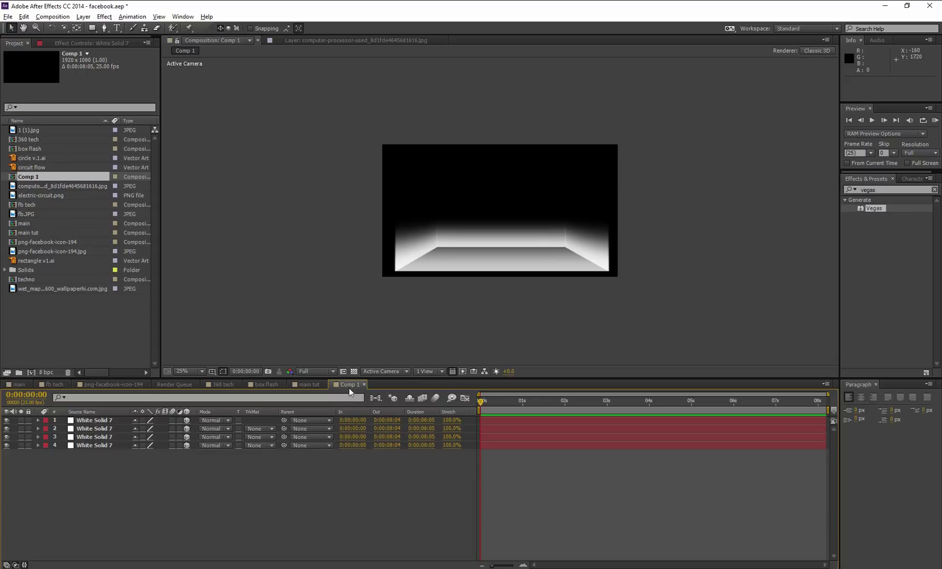
{"action": "key", "text": "ctrl+k"}
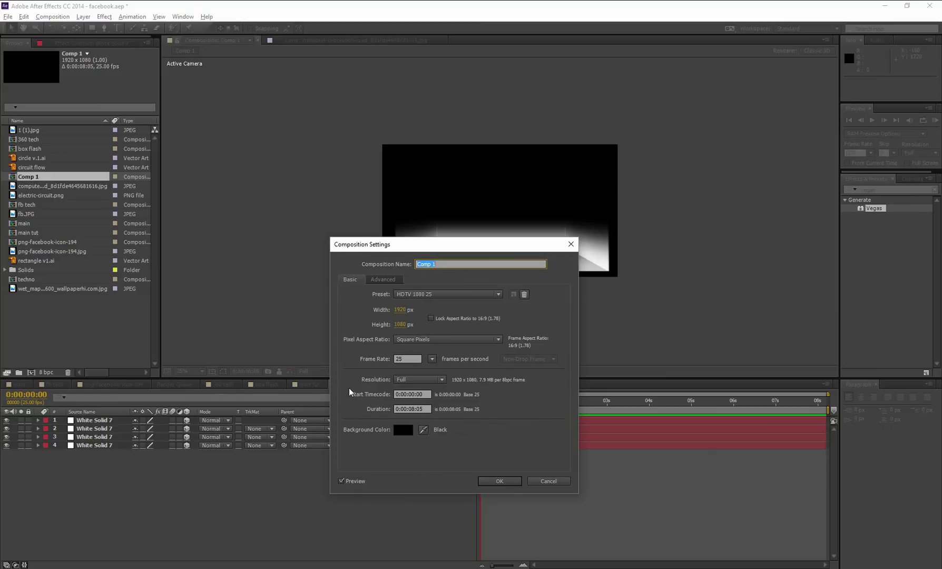
{"action": "type", "text": "box flash"}
{"action": "left_click", "coordinate": [498, 481]}
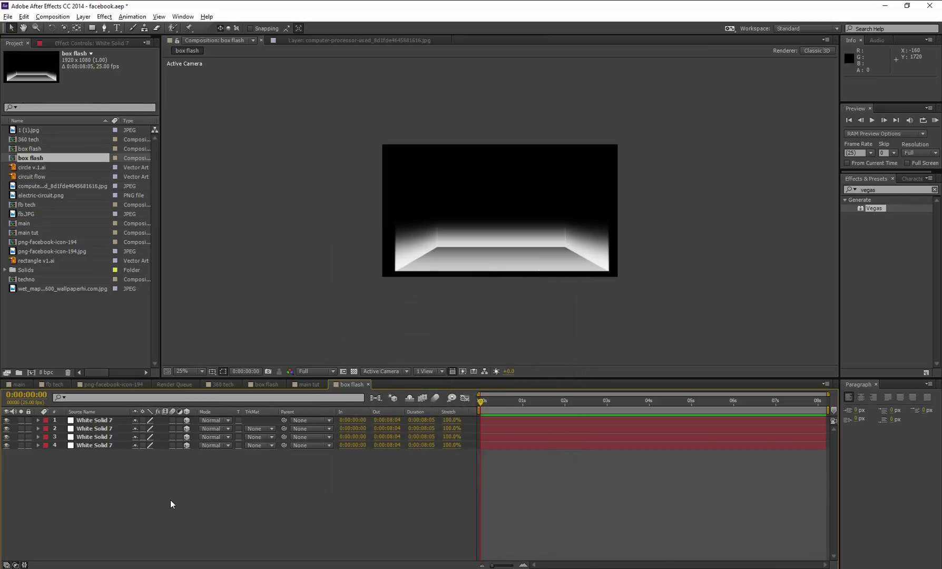
Add the new box flash composition to main tut above the processor layer as a 3D layer with collapsed transformations.
{"action": "left_click", "coordinate": [307, 385]}
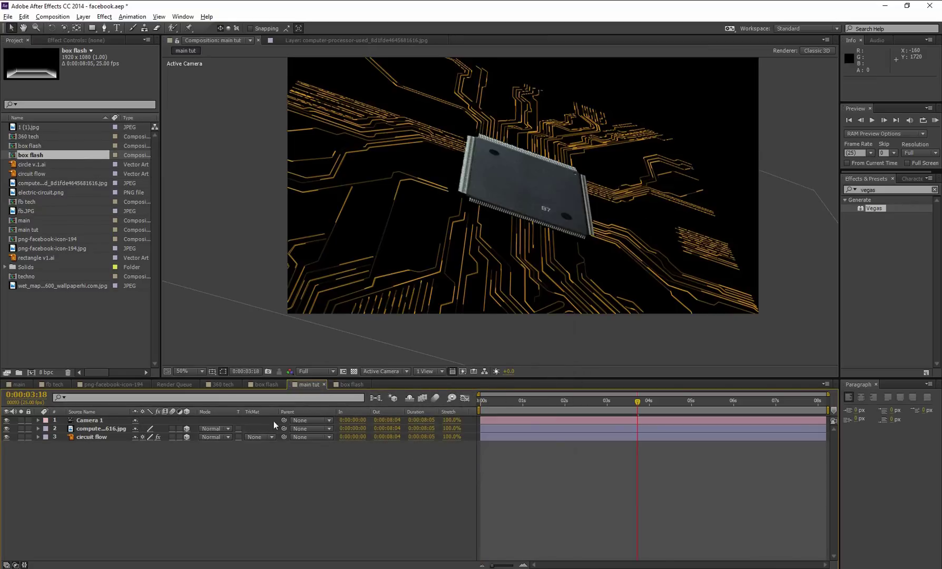
{"action": "left_click_drag", "start_coordinate": [50, 157], "coordinate": [143, 428]}
{"action": "left_click", "coordinate": [187, 428]}
{"action": "left_click", "coordinate": [142, 428]}
Scale the box flash layer down to 29% and set its X rotation to 90°.
{"action": "key", "text": "s"}
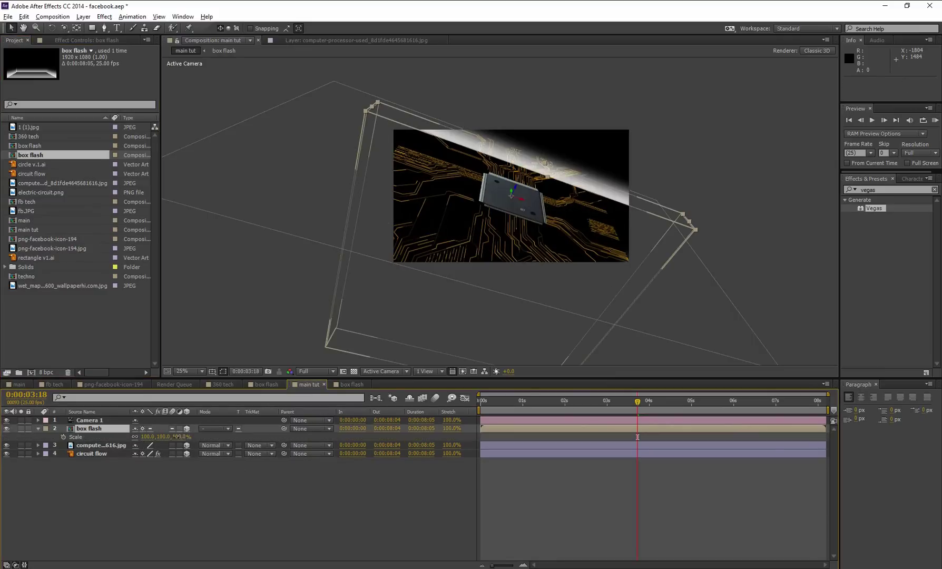
{"action": "left_click_drag", "start_coordinate": [170, 436], "coordinate": [139, 436]}
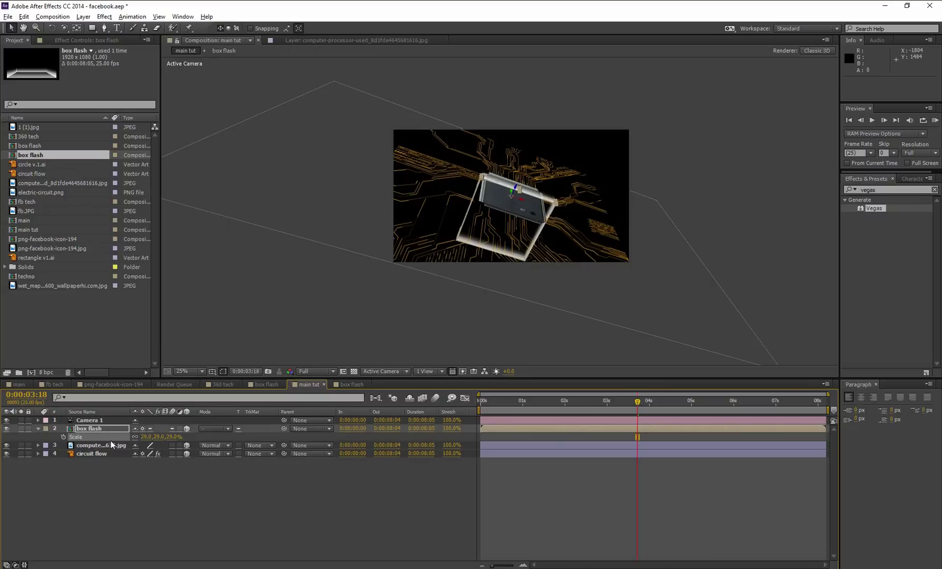
{"action": "key", "text": "r"}
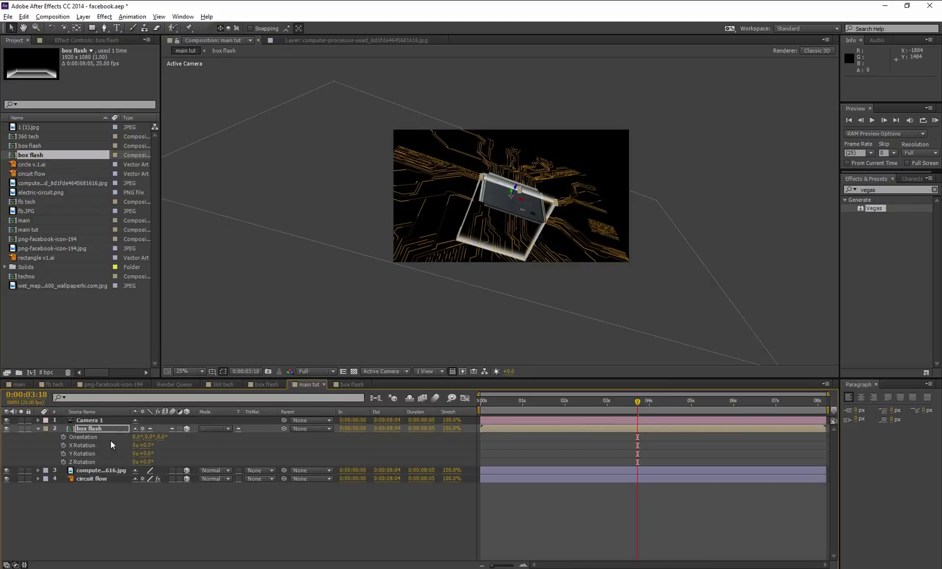
{"action": "left_click", "coordinate": [146, 445]}
{"action": "type", "text": "40"}
{"action": "key", "text": "Return"}
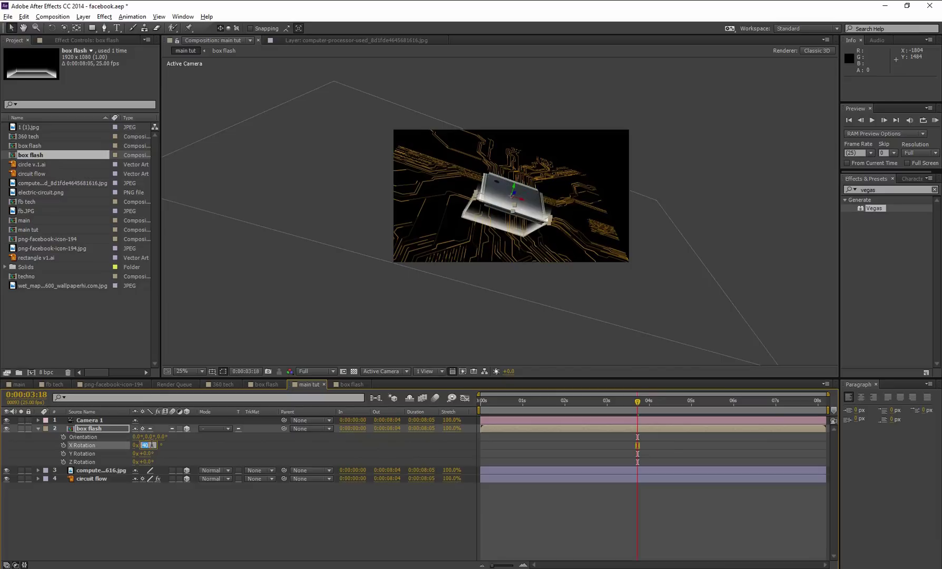
{"action": "key", "text": "Return"}
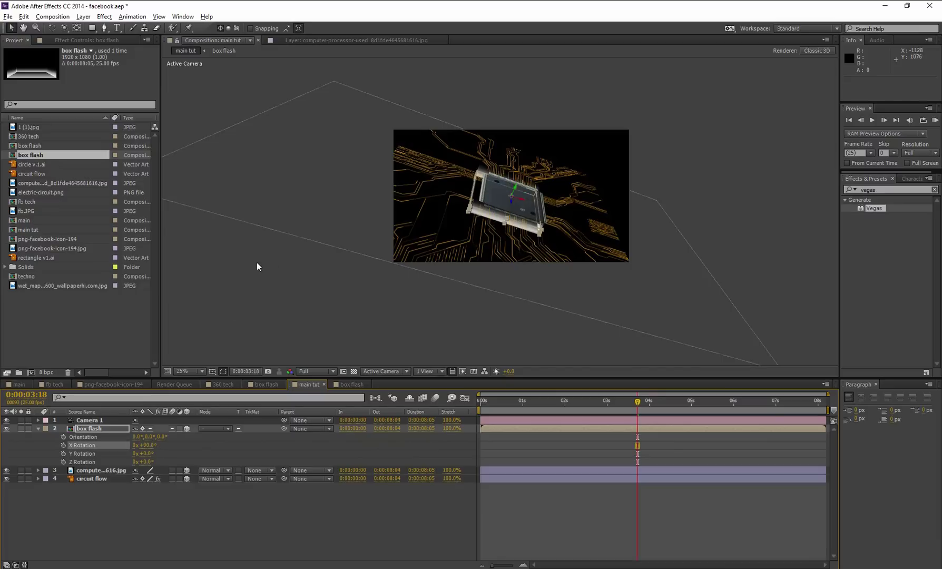
Switch to four views and move the box flash layer onto the processor at 982.4, 652, -72.
{"action": "left_click", "coordinate": [432, 372]}
{"action": "left_click", "coordinate": [449, 418]}
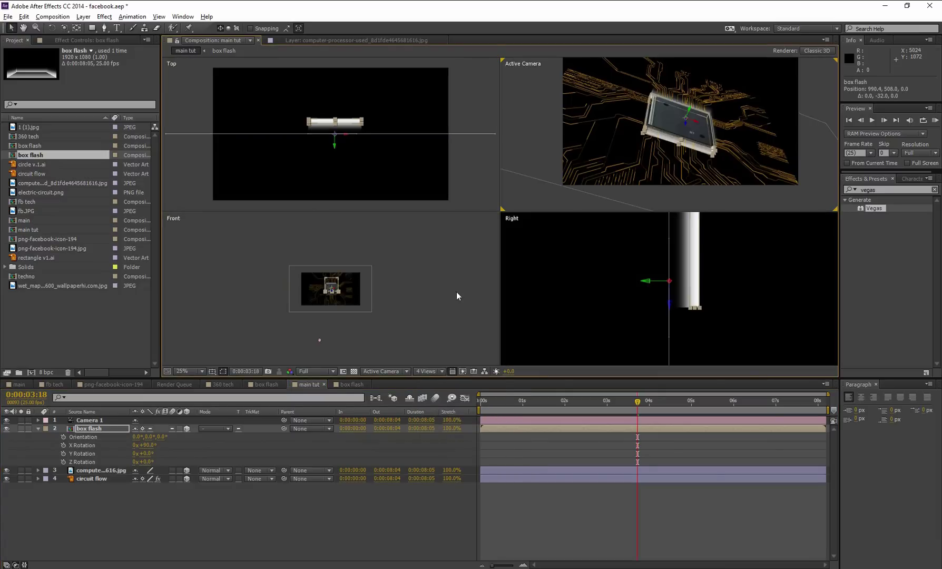
{"action": "scroll", "coordinate": [336, 304], "scroll_direction": "up", "scroll_amount": 1}
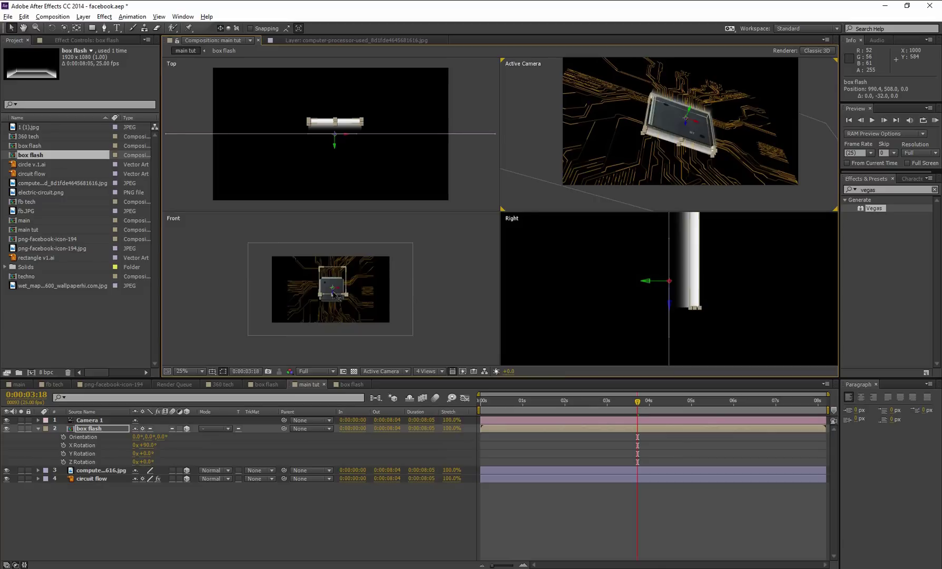
{"action": "left_click_drag", "start_coordinate": [333, 294], "coordinate": [337, 296]}
{"action": "left_click_drag", "start_coordinate": [335, 146], "coordinate": [338, 157]}
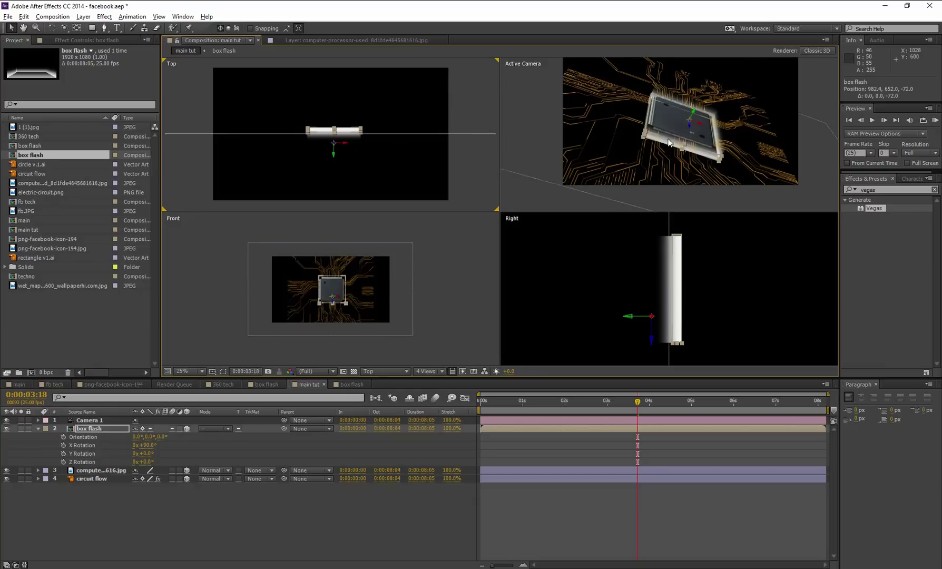
Reduce the box flash layer's scale to 24.9% and return to a single active-camera view.
{"action": "key", "text": "s"}
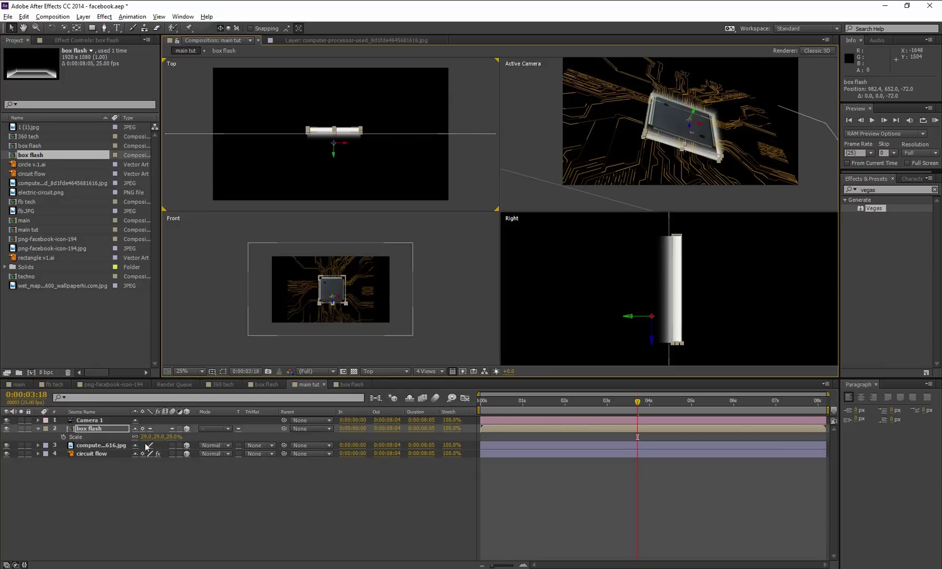
{"action": "left_click_drag", "start_coordinate": [150, 436], "coordinate": [151, 437]}
{"action": "left_click", "coordinate": [428, 371]}
{"action": "left_click", "coordinate": [445, 383]}
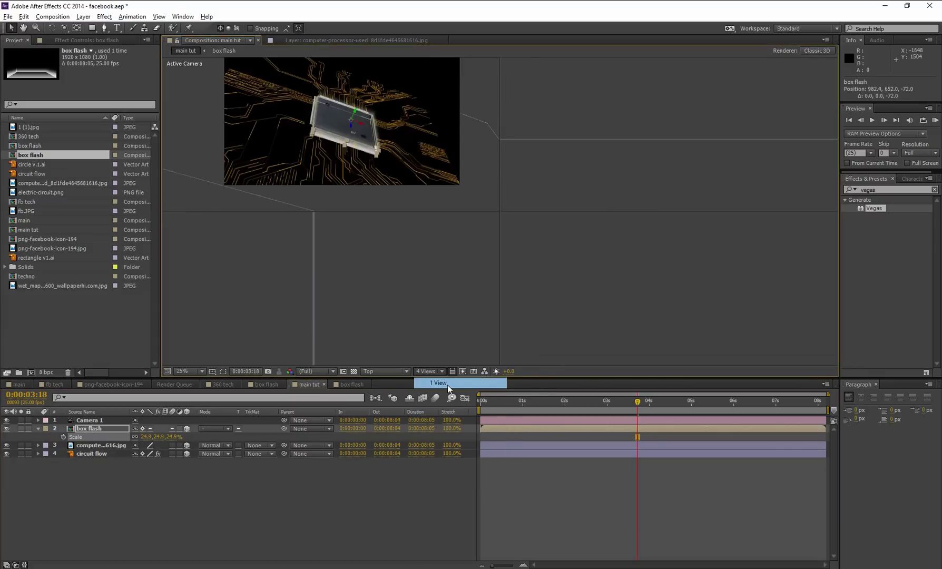
Fit the box flash walls to the processor's edges by moving the layer to 982.4, 628.1, -98.7, then deselect it.
{"action": "scroll", "coordinate": [509, 238], "scroll_direction": "up", "scroll_amount": 2}
{"action": "scroll", "coordinate": [530, 217], "scroll_direction": "down", "scroll_amount": 2}
{"action": "scroll", "coordinate": [553, 204], "scroll_direction": "up", "scroll_amount": 2}
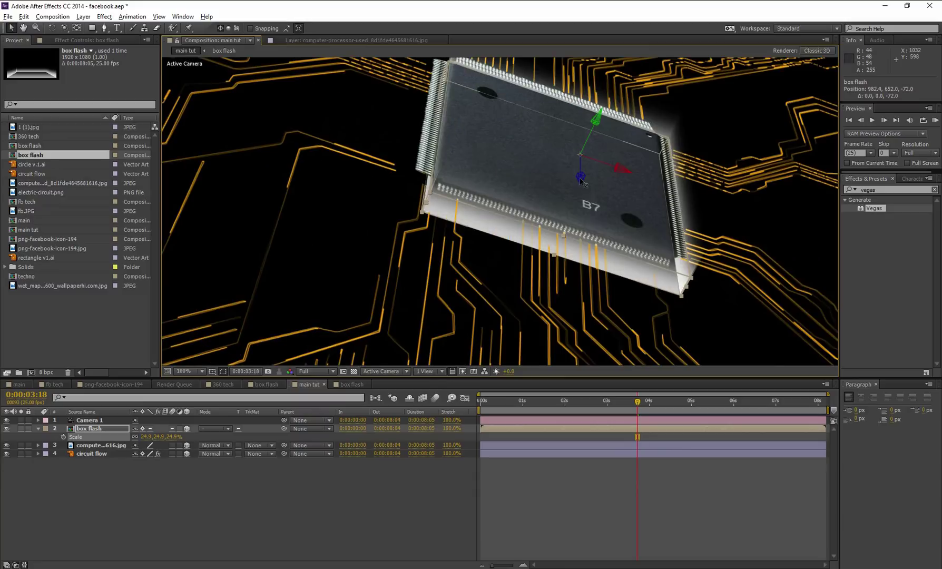
{"action": "left_click_drag", "start_coordinate": [580, 180], "coordinate": [583, 166]}
{"action": "left_click_drag", "start_coordinate": [600, 112], "coordinate": [615, 105]}
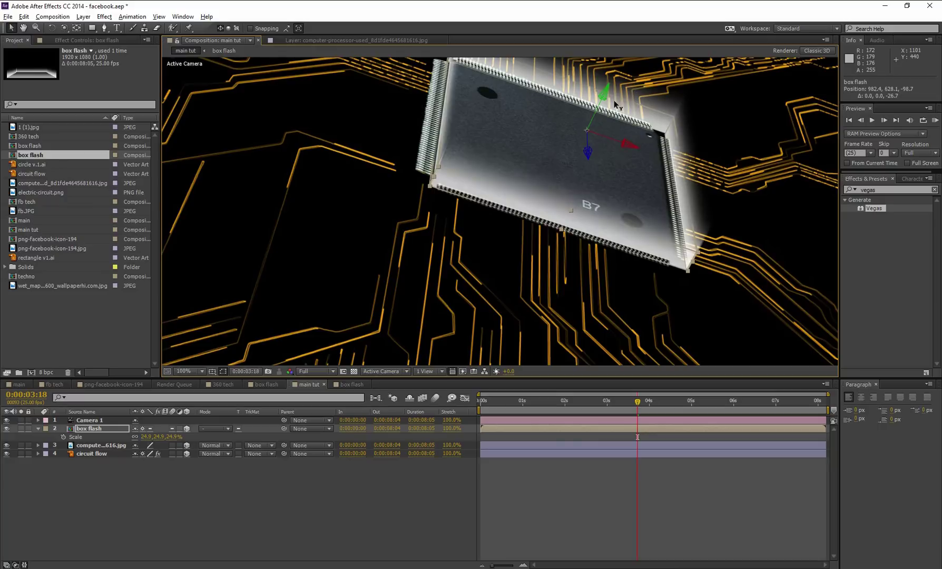
{"action": "scroll", "coordinate": [628, 174], "scroll_direction": "down", "scroll_amount": 1}
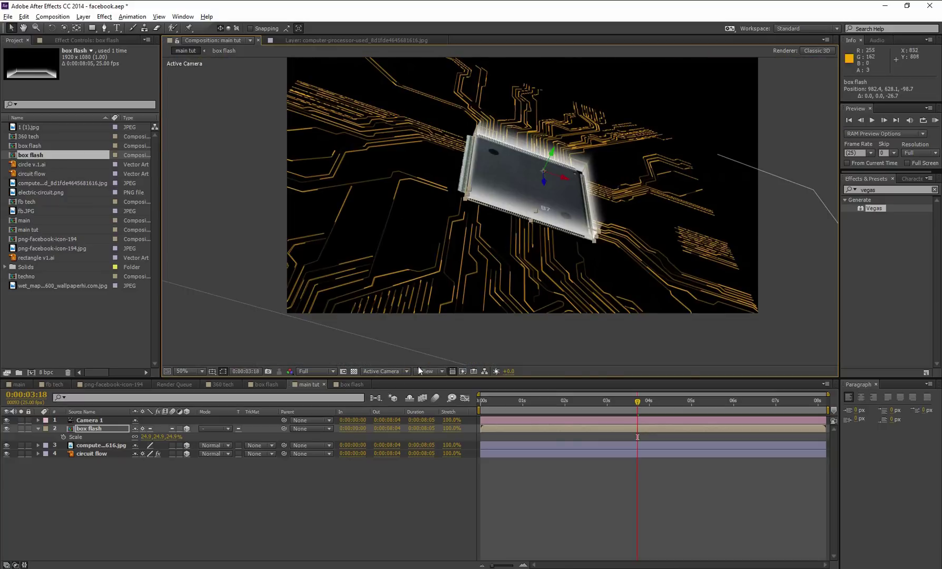
{"action": "left_click", "coordinate": [248, 483]}
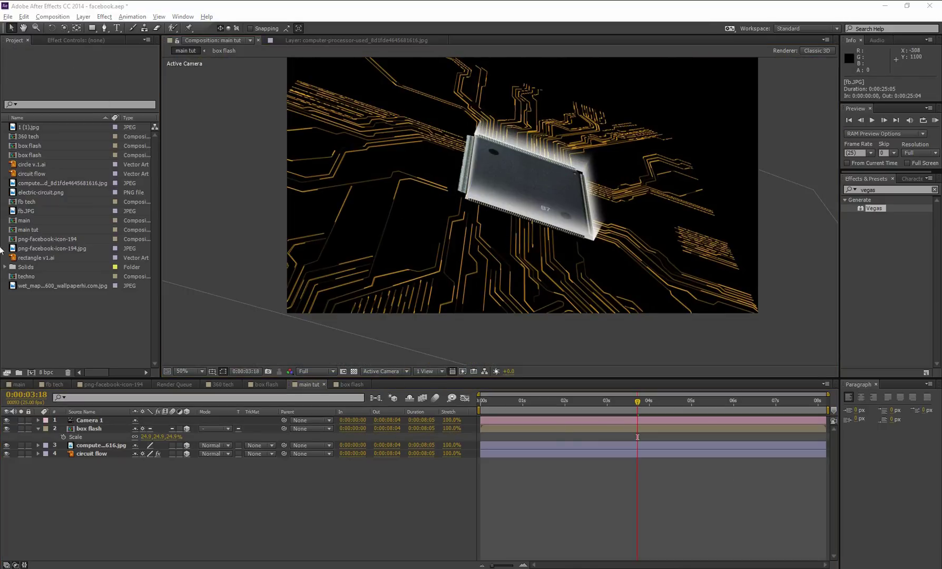
Add the fb tech composition above box flash as a 3D layer, scale it to 52% and position it over the processor.
{"action": "left_click", "coordinate": [39, 203]}
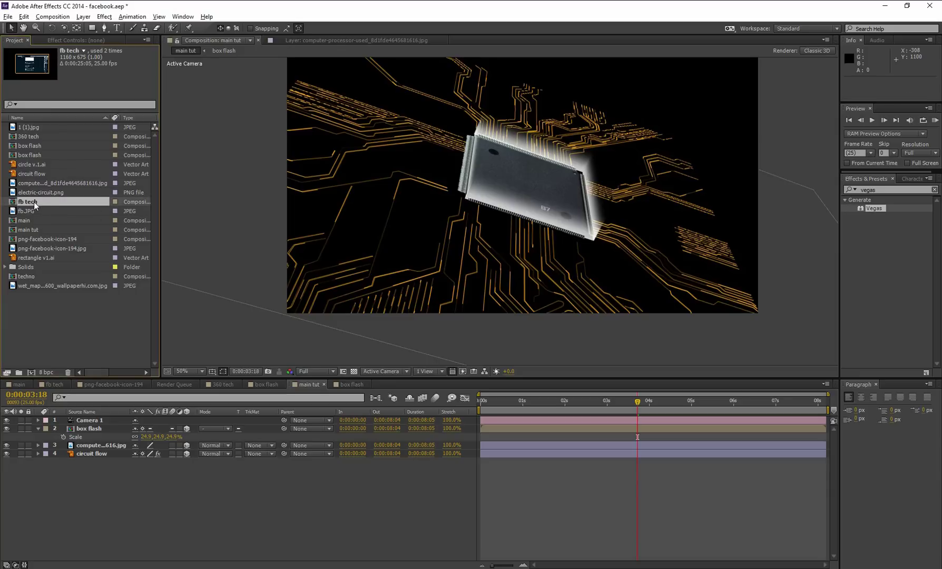
{"action": "left_click_drag", "start_coordinate": [34, 205], "coordinate": [100, 425]}
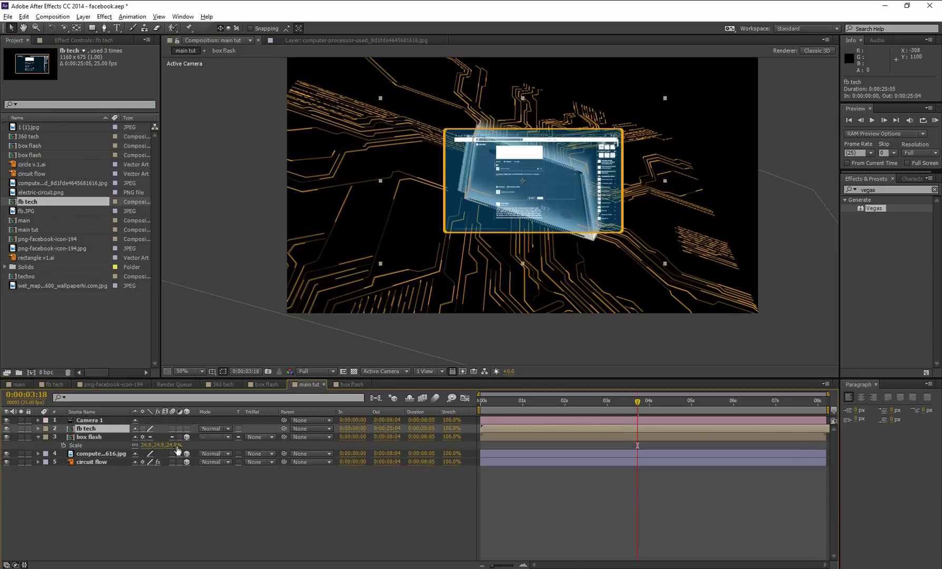
{"action": "left_click", "coordinate": [187, 428]}
{"action": "key", "text": "s"}
{"action": "left_click_drag", "start_coordinate": [165, 438], "coordinate": [138, 437]}
{"action": "left_click_drag", "start_coordinate": [538, 156], "coordinate": [539, 156]}
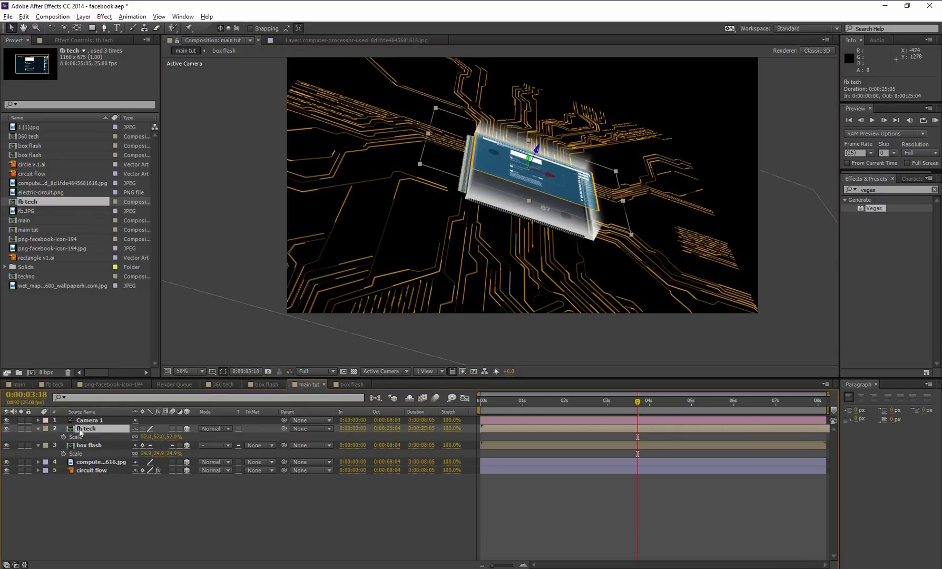
Open the fb tech composition and examine how Color Range and Fill affect the upper fb.JPG layer by toggling them.
{"action": "double_click", "coordinate": [86, 431]}
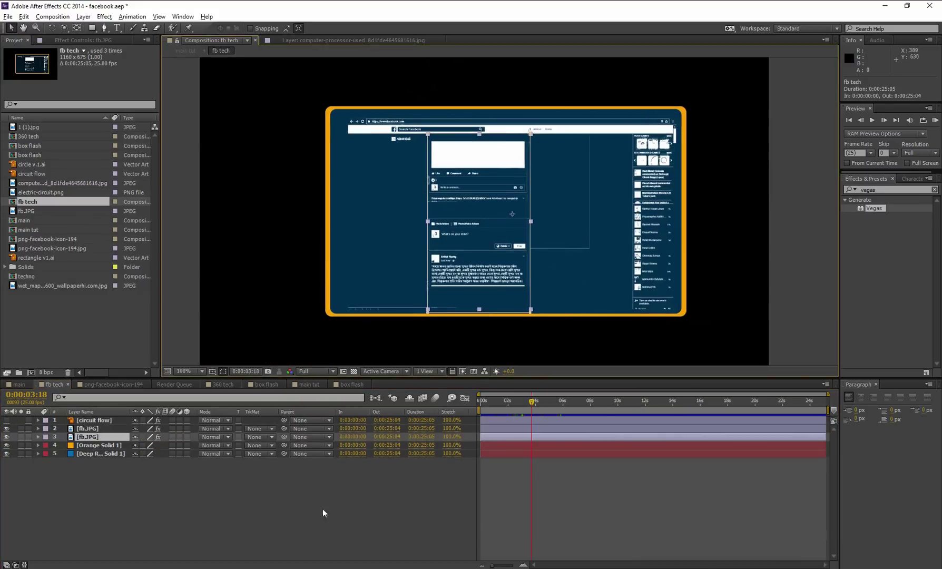
{"action": "left_click", "coordinate": [246, 506]}
{"action": "left_click", "coordinate": [95, 437]}
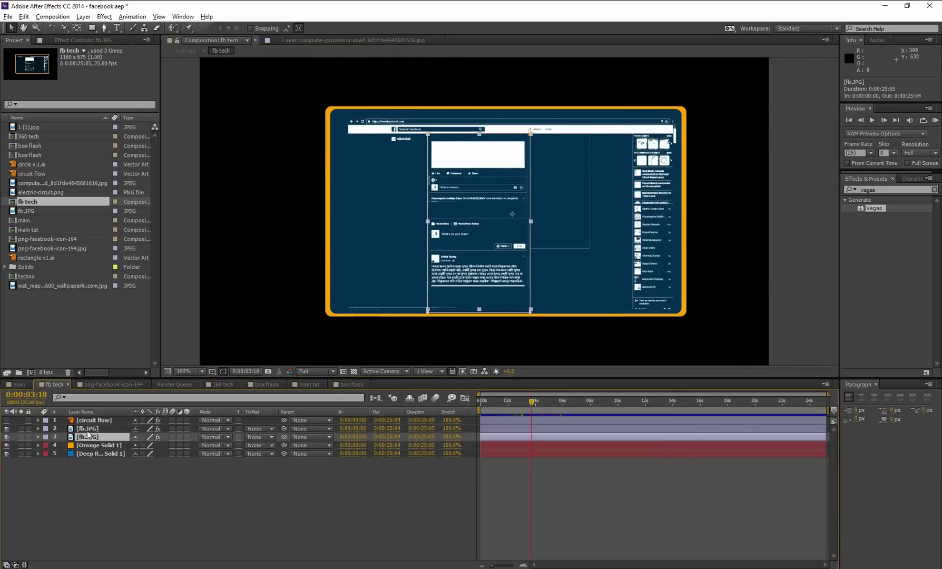
{"action": "left_click", "coordinate": [87, 429]}
{"action": "left_click", "coordinate": [88, 437]}
{"action": "left_click", "coordinate": [89, 429]}
{"action": "key", "text": "F3"}
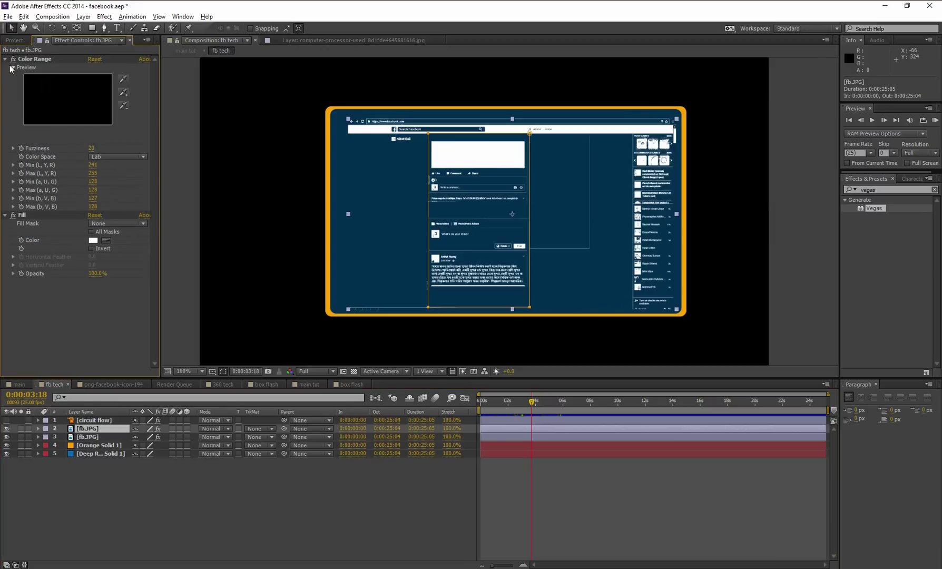
{"action": "left_click", "coordinate": [13, 59]}
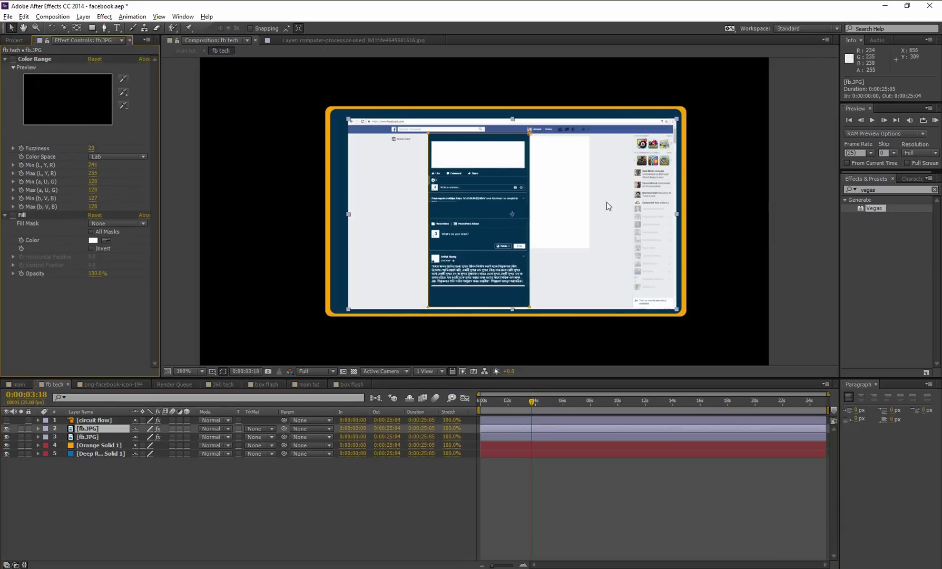
{"action": "left_click", "coordinate": [13, 59]}
{"action": "left_click", "coordinate": [13, 215]}
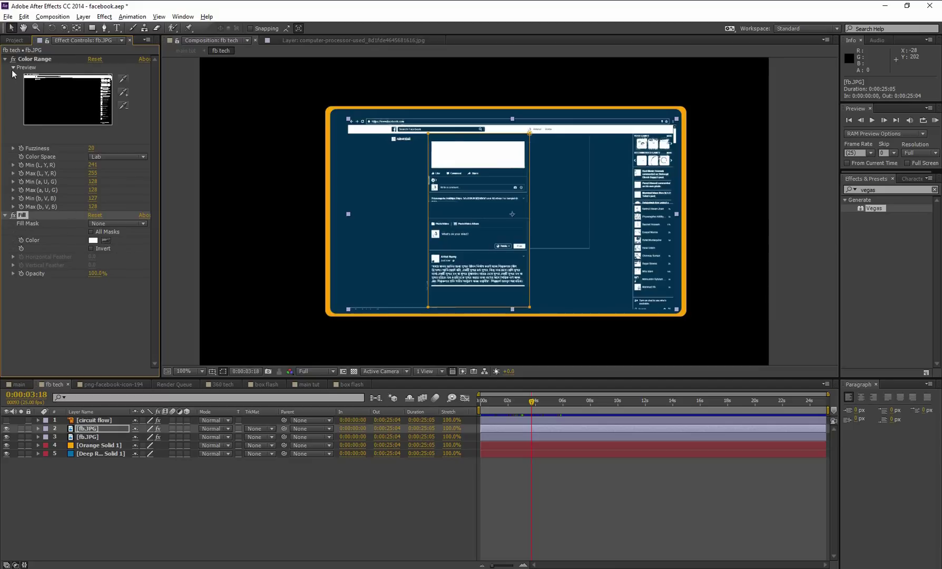
Examine the lower fb.JPG layer's Motion Tile effect, reveal its Tile Center keyframes and preview the scrolling from the start.
{"action": "left_click", "coordinate": [104, 437]}
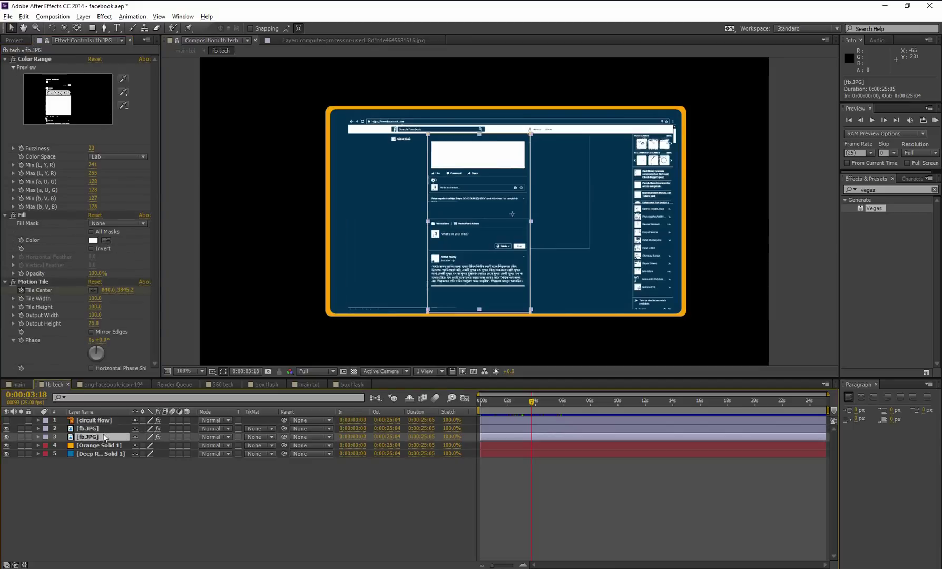
{"action": "left_click", "coordinate": [31, 284]}
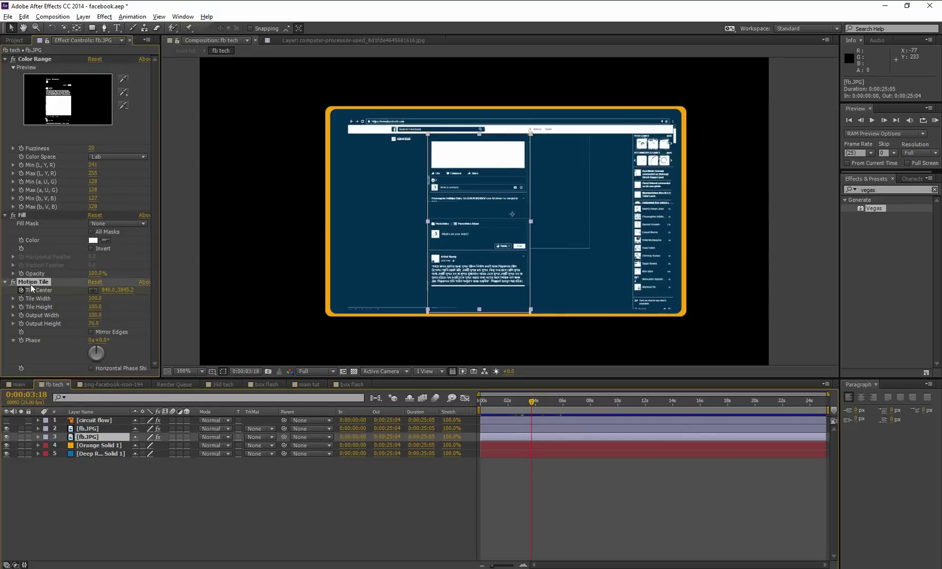
{"action": "left_click_drag", "start_coordinate": [531, 402], "coordinate": [623, 415]}
{"action": "left_click_drag", "start_coordinate": [685, 422], "coordinate": [817, 465]}
{"action": "key", "text": "u"}
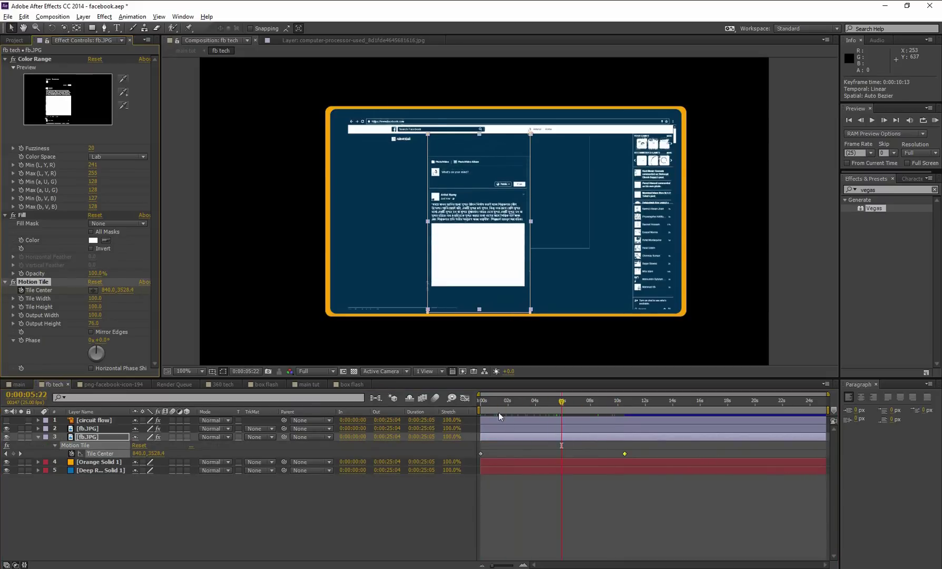
{"action": "key", "text": "Home"}
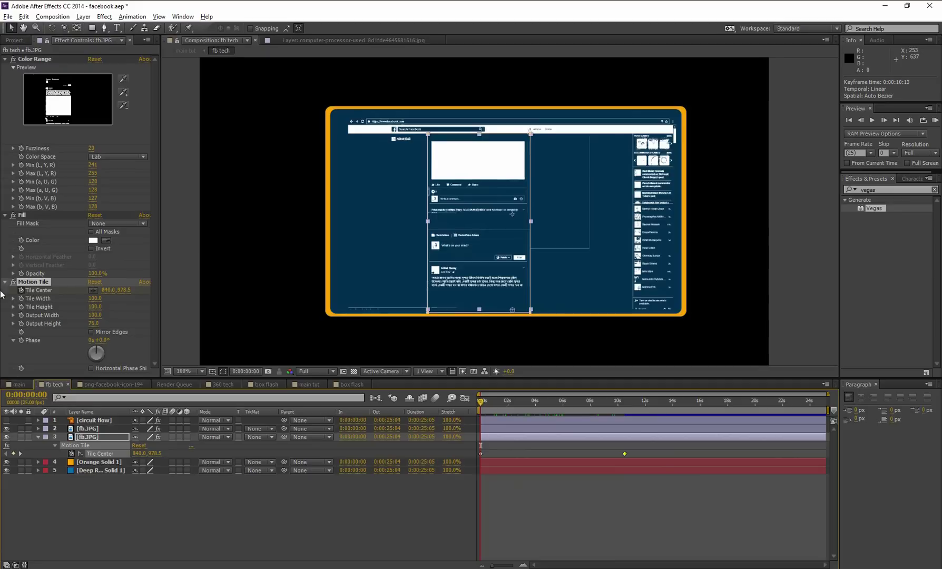
{"action": "key", "text": "space"}
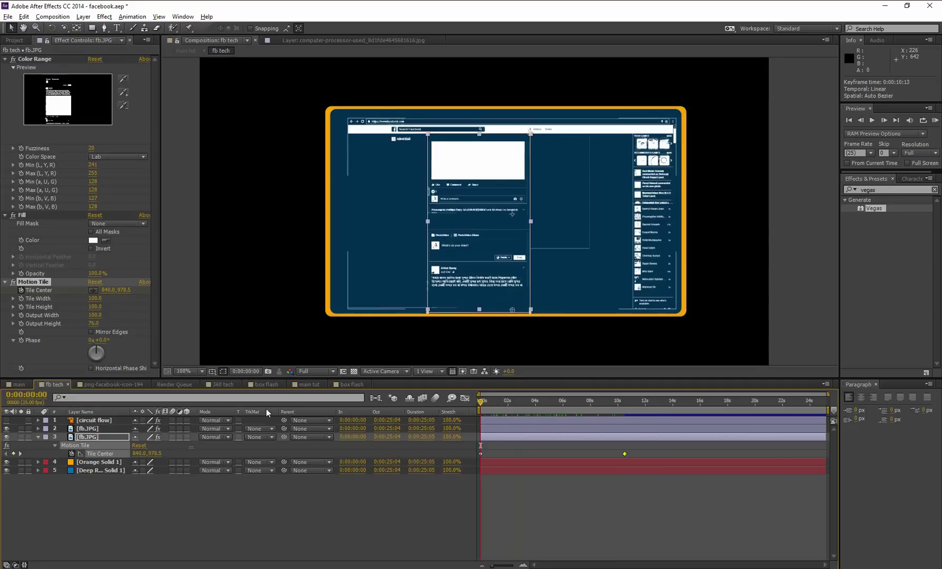
Return to main tut, enable depth of field on Camera 1 and set its aperture to 550 pixels.
{"action": "left_click", "coordinate": [310, 385]}
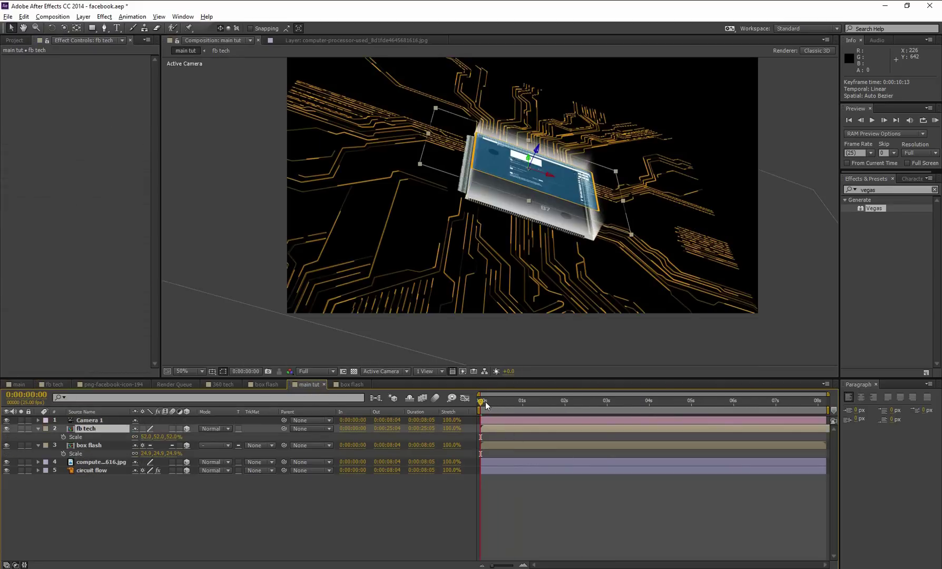
{"action": "left_click", "coordinate": [485, 419]}
{"action": "left_click", "coordinate": [38, 420]}
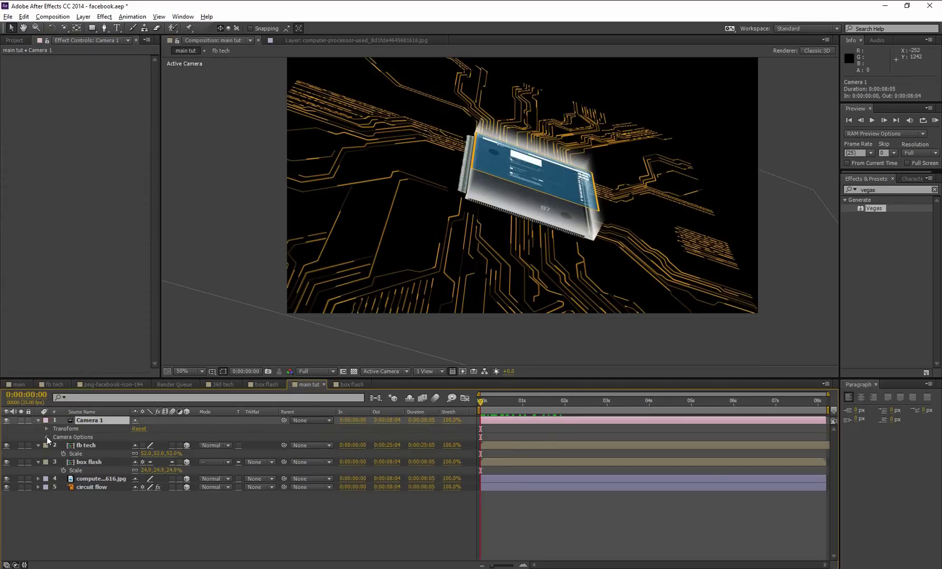
{"action": "left_click", "coordinate": [47, 436]}
{"action": "left_click", "coordinate": [136, 454]}
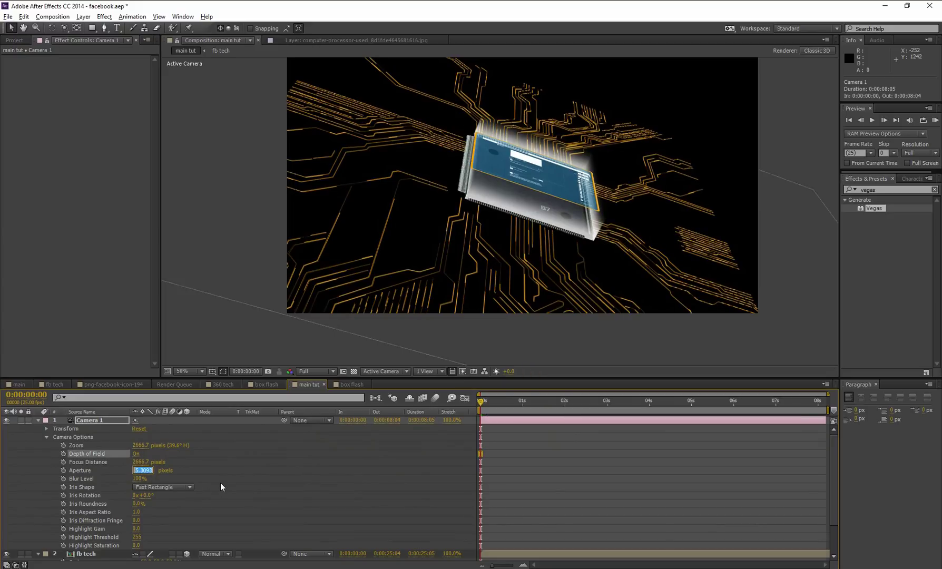
{"action": "type", "text": "550"}
{"action": "key", "text": "Return"}
Display the circuit flow layer's Vegas settings and set Camera 1's blur level to 120%.
{"action": "scroll", "coordinate": [109, 559], "scroll_direction": "down", "scroll_amount": 3}
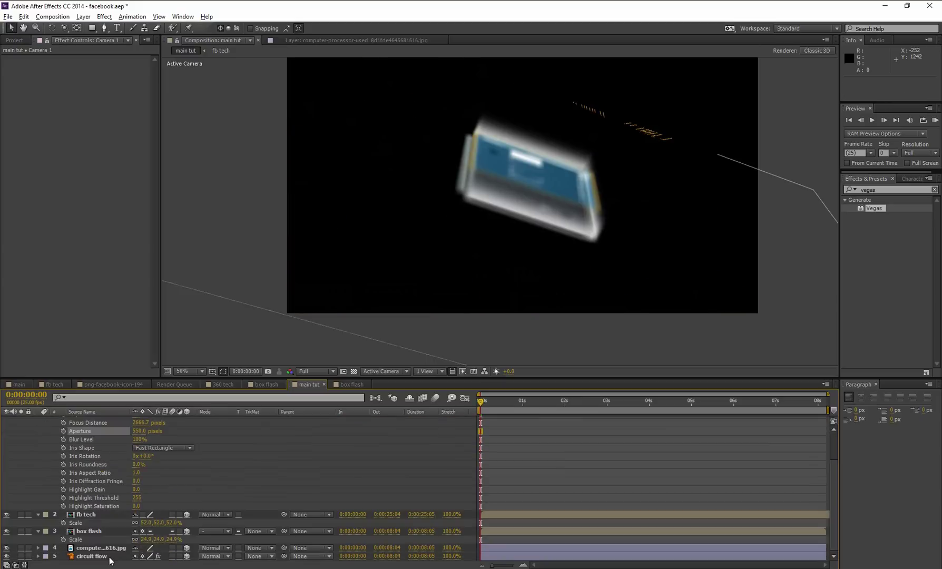
{"action": "left_click", "coordinate": [92, 557]}
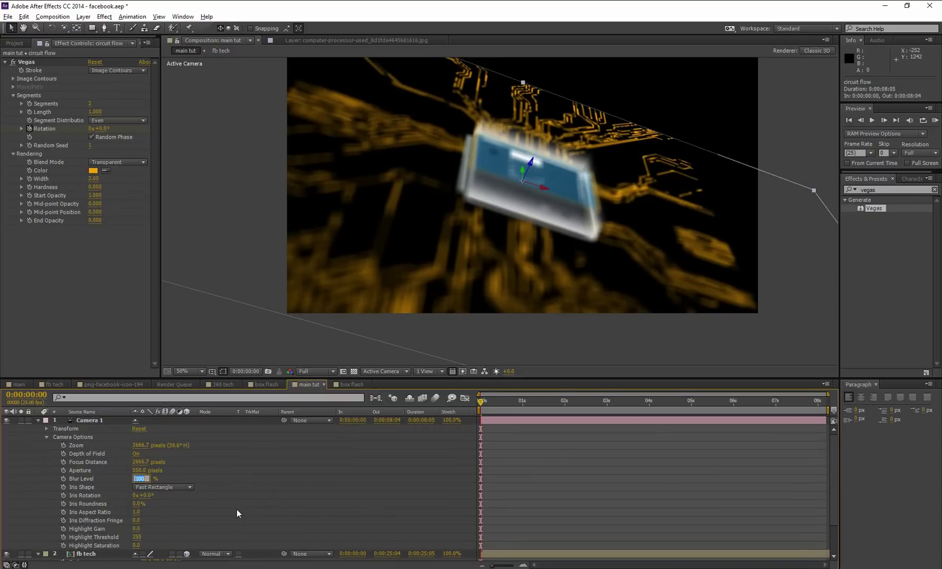
{"action": "type", "text": "120"}
{"action": "key", "text": "Return"}
Focus Camera 1 on the chip with a focus distance of about 1830 pixels and raise its aperture to about 709 pixels.
{"action": "left_click_drag", "start_coordinate": [134, 462], "coordinate": [98, 463]}
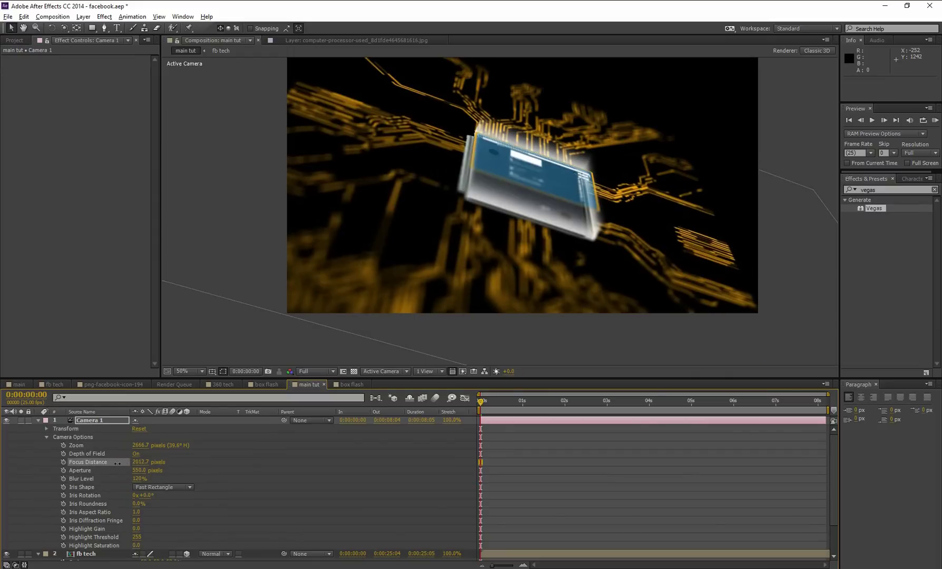
{"action": "left_click_drag", "start_coordinate": [117, 463], "coordinate": [100, 463]}
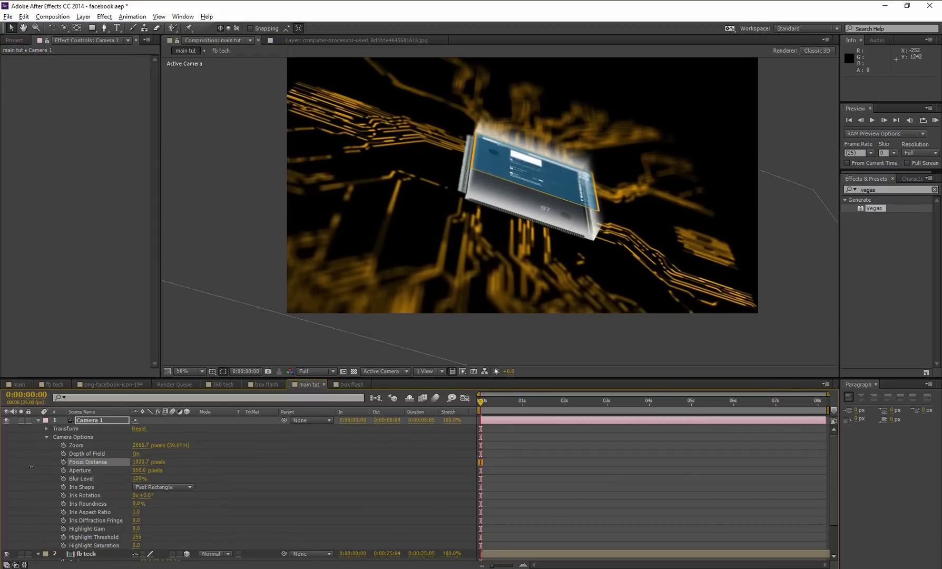
{"action": "left_click_drag", "start_coordinate": [139, 469], "coordinate": [223, 462]}
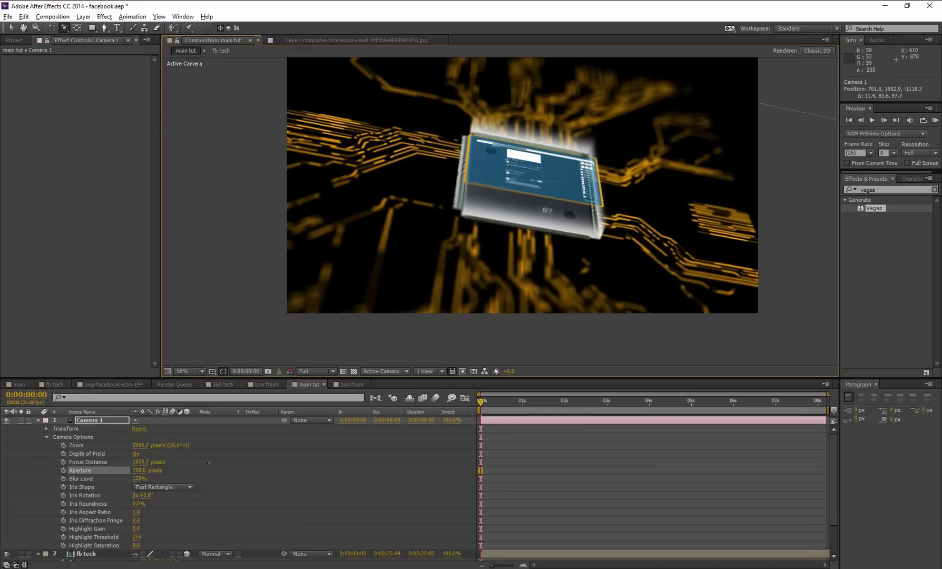
Orbit the view around the chip and refocus Camera 1 with a focus distance of about 1703 pixels.
{"action": "left_click_drag", "start_coordinate": [487, 198], "coordinate": [505, 179]}
{"action": "left_click_drag", "start_coordinate": [147, 463], "coordinate": [74, 458]}
{"action": "left_click_drag", "start_coordinate": [527, 180], "coordinate": [543, 183]}
{"action": "scroll", "coordinate": [118, 523], "scroll_direction": "down", "scroll_amount": 3}
Raise the fb tech layer above the chip along its Z axis to a Z position of about -97.
{"action": "left_click", "coordinate": [85, 514]}
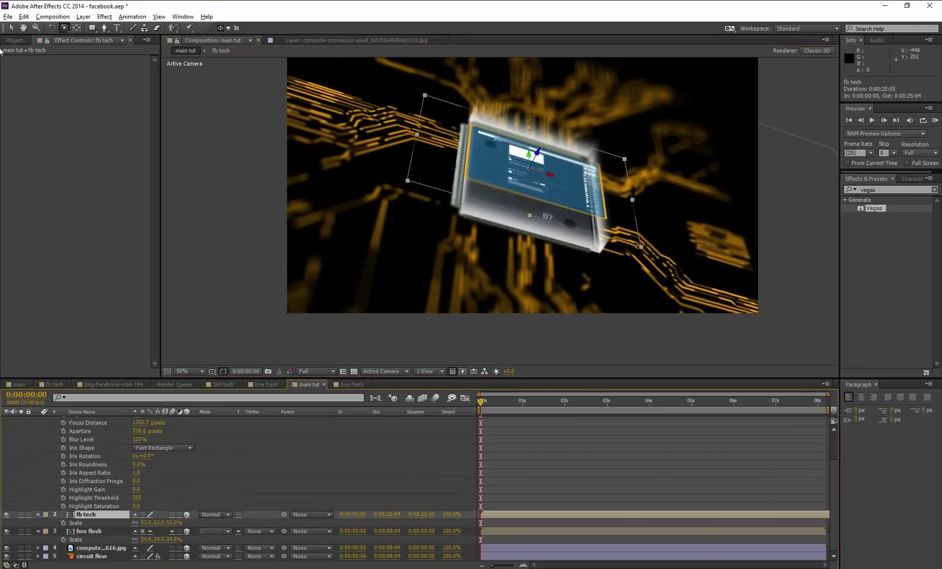
{"action": "left_click", "coordinate": [10, 29]}
{"action": "left_click_drag", "start_coordinate": [537, 151], "coordinate": [545, 137]}
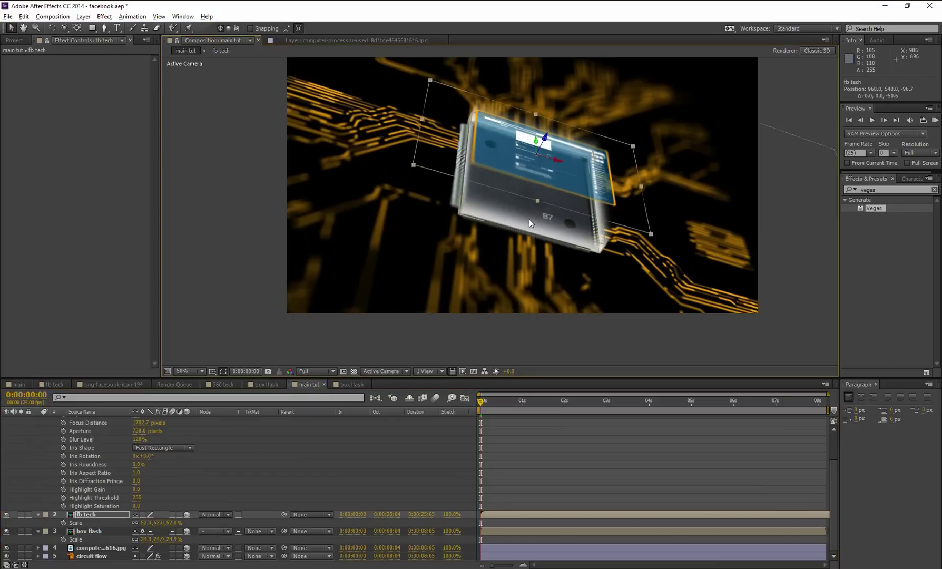
Duplicate the fb tech layer, scale the copy to 19% and place it over the chip's lower-left area.
{"action": "left_click", "coordinate": [98, 514]}
{"action": "key", "text": "ctrl+d"}
{"action": "key", "text": "s"}
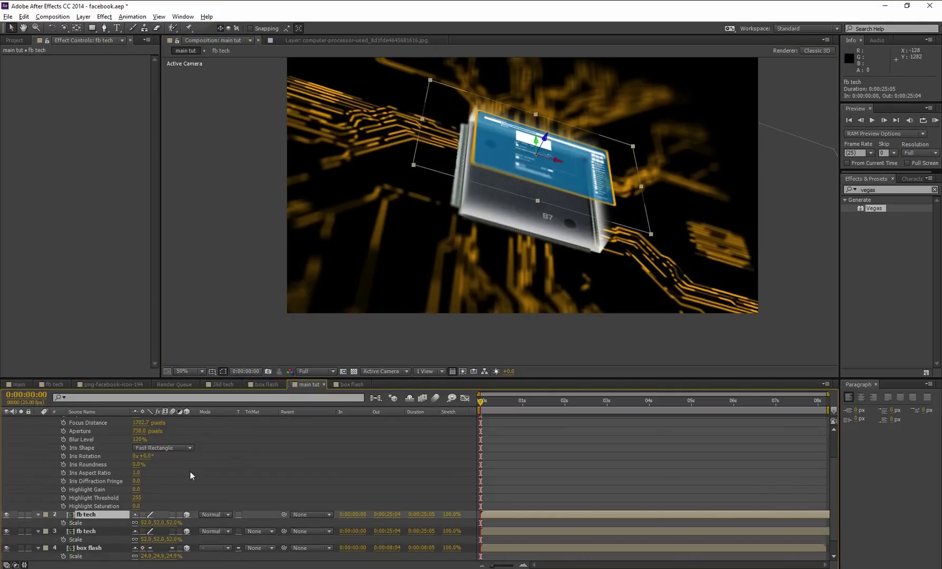
{"action": "left_click_drag", "start_coordinate": [174, 523], "coordinate": [156, 522]}
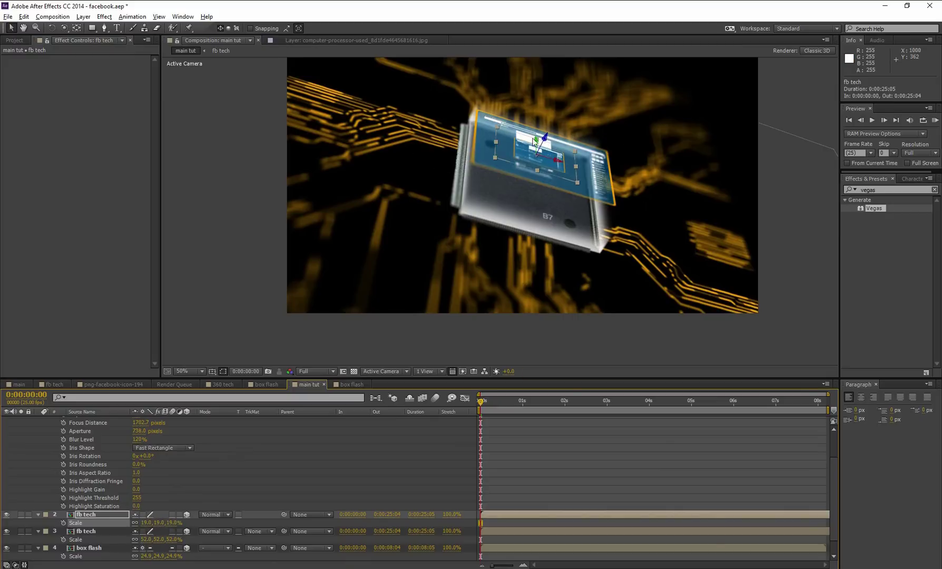
{"action": "left_click_drag", "start_coordinate": [536, 141], "coordinate": [513, 170]}
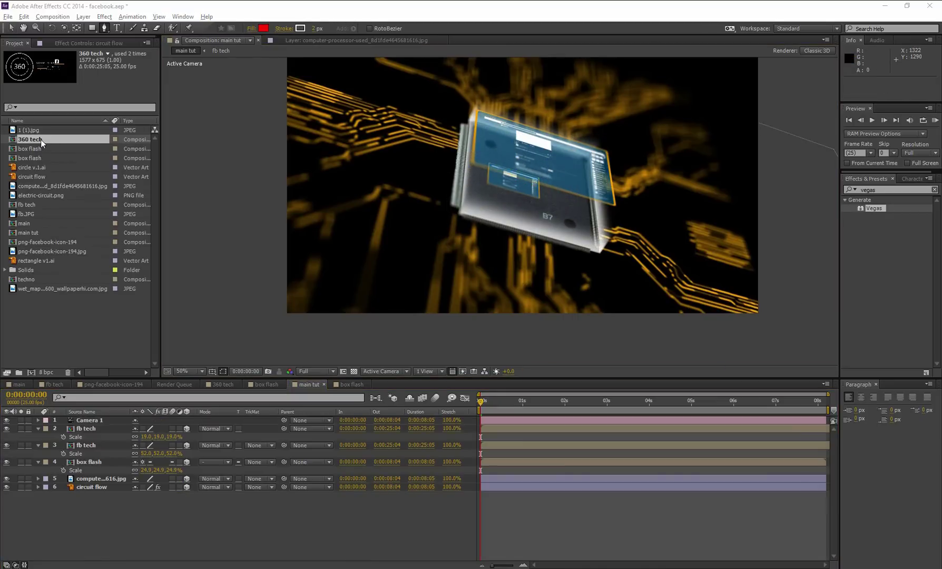
Add the 360 tech composition to main tut as a 3D layer, scale it to 17% and place it right of the chip.
{"action": "left_click_drag", "start_coordinate": [41, 139], "coordinate": [124, 437]}
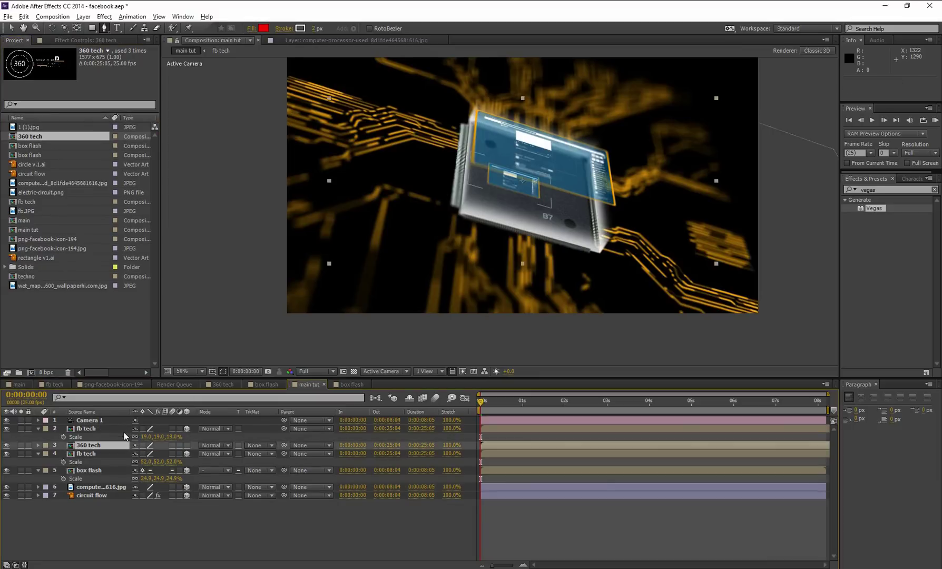
{"action": "left_click", "coordinate": [186, 445]}
{"action": "key", "text": "s"}
{"action": "left_click_drag", "start_coordinate": [177, 453], "coordinate": [135, 453]}
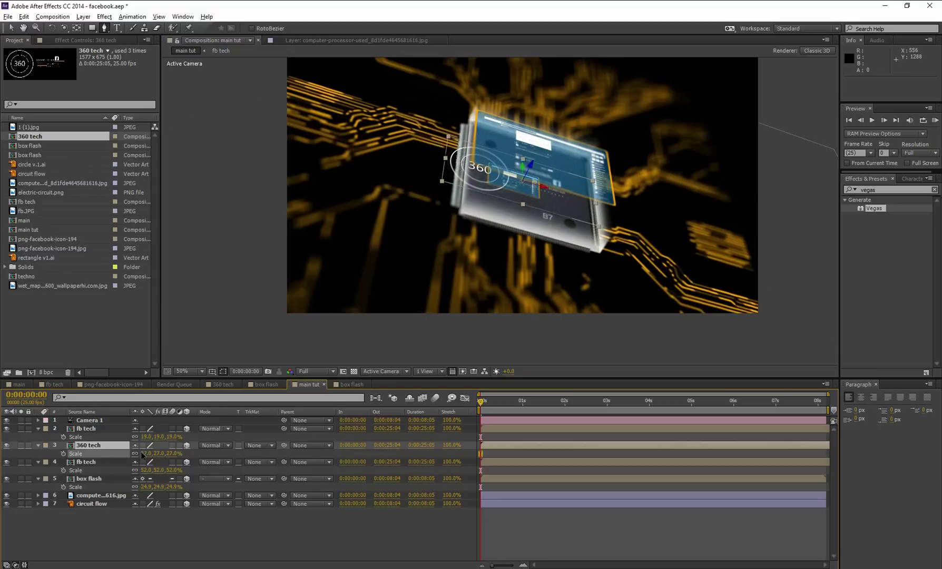
{"action": "key", "text": "v"}
{"action": "left_click_drag", "start_coordinate": [544, 189], "coordinate": [687, 221]}
{"action": "left_click_drag", "start_coordinate": [174, 453], "coordinate": [170, 453]}
{"action": "mouse_move", "coordinate": [684, 201]}
{"action": "left_mouse_down"}
{"action": "mouse_move", "coordinate": [696, 183]}
{"action": "mouse_move", "coordinate": [696, 200]}
{"action": "left_mouse_up"}
{"action": "left_click_drag", "start_coordinate": [175, 453], "coordinate": [174, 451]}
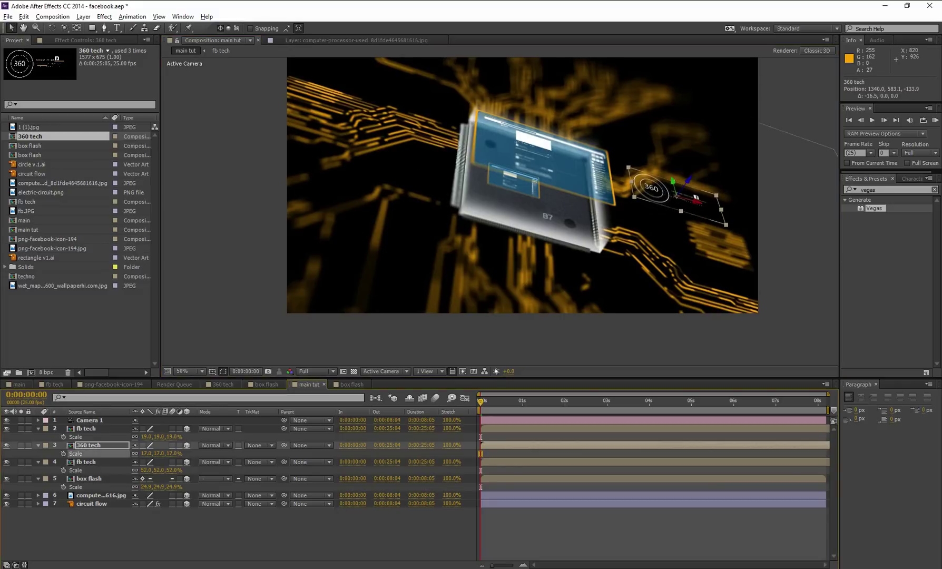
Add rectangle v1.ai as a 3D layer above 360 tech, scale it to 44% and move its shapes over the chip's lower half.
{"action": "left_click_drag", "start_coordinate": [50, 258], "coordinate": [95, 439]}
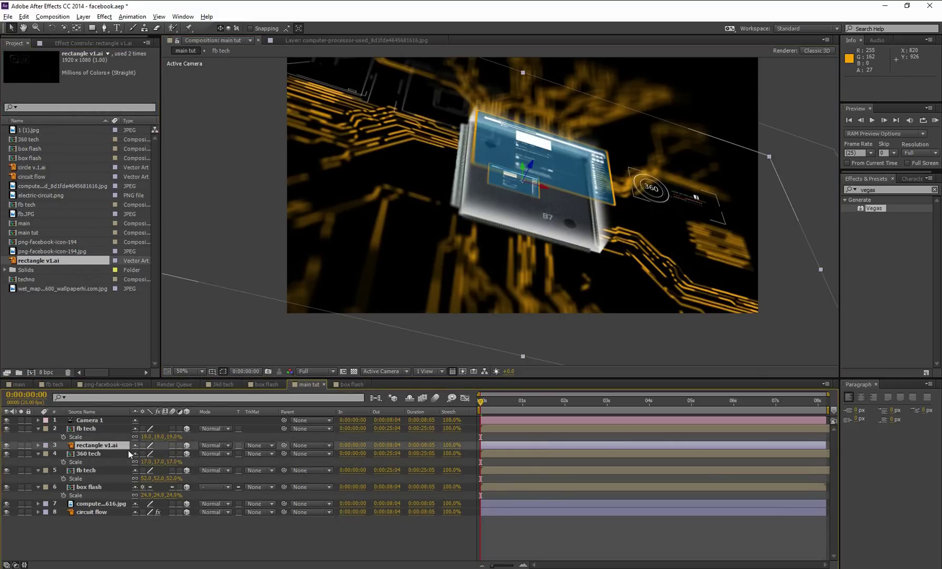
{"action": "key", "text": "s"}
{"action": "left_click_drag", "start_coordinate": [182, 454], "coordinate": [152, 455]}
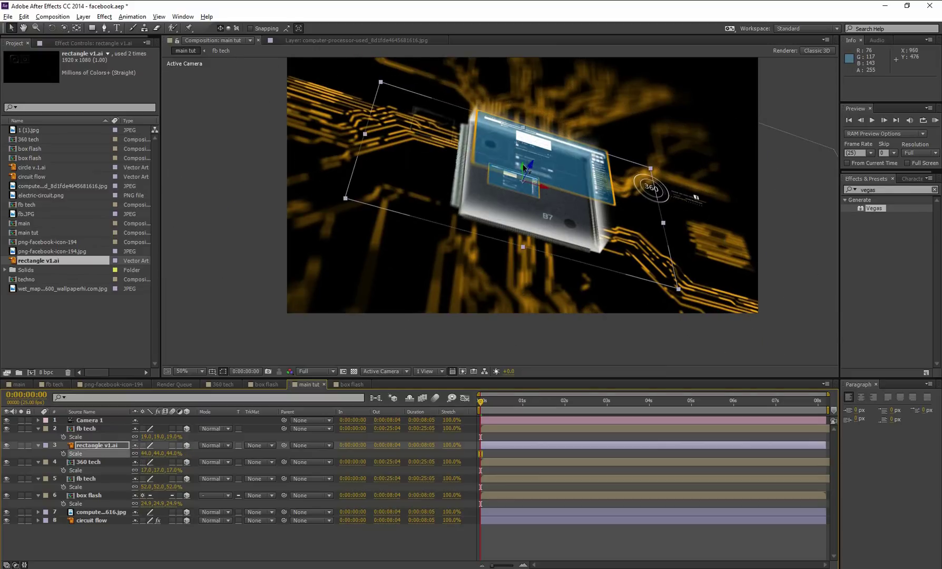
{"action": "left_click_drag", "start_coordinate": [524, 167], "coordinate": [589, 229]}
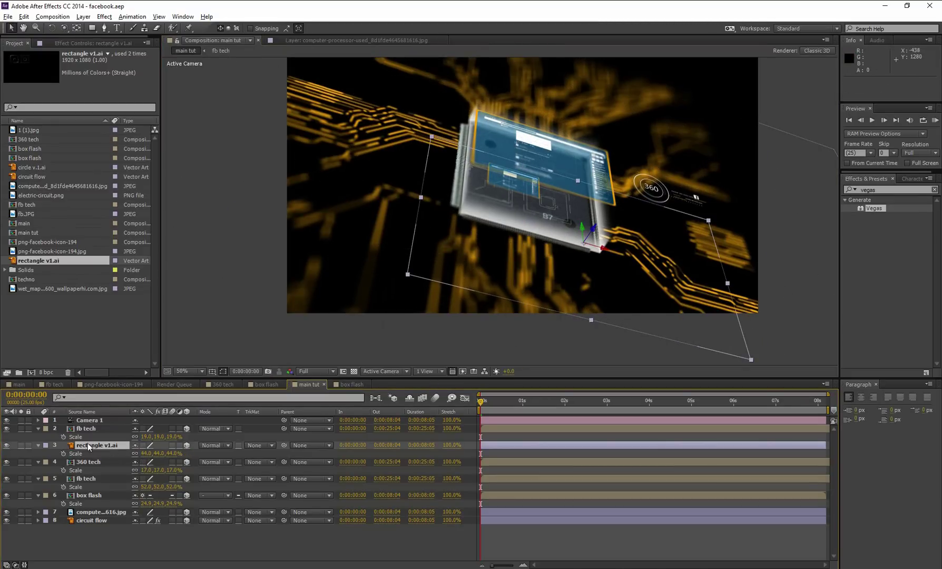
Duplicate the rectangle v1.ai layer, shrink the copy and move its shapes to the left of the chip.
{"action": "key", "text": "ctrl+d"}
{"action": "left_click_drag", "start_coordinate": [750, 360], "coordinate": [706, 326]}
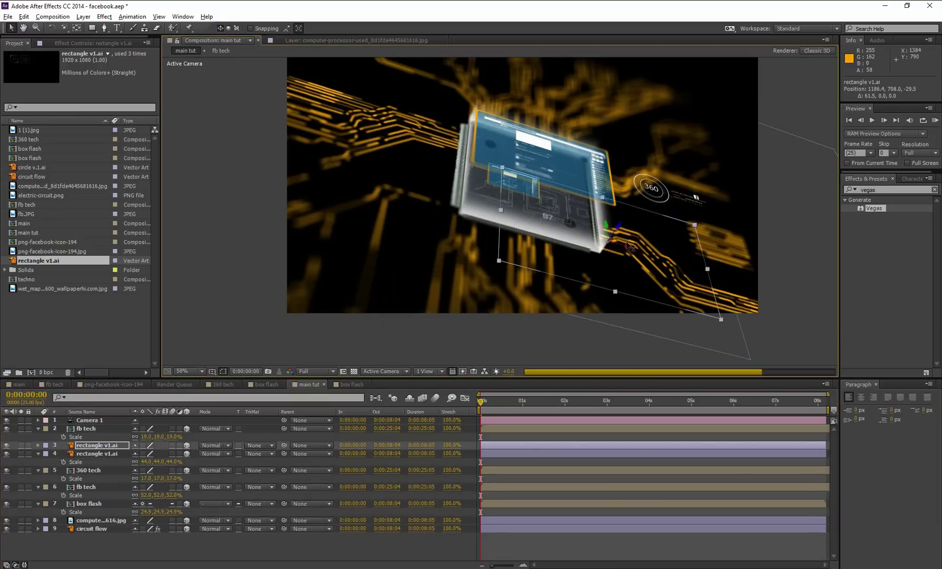
{"action": "left_click_drag", "start_coordinate": [608, 240], "coordinate": [532, 237]}
Create a new solid in dark blue, colour 142339.
{"action": "right_click", "coordinate": [251, 542]}
{"action": "mouse_move", "coordinate": [284, 444]}
{"action": "left_click", "coordinate": [418, 469]}
{"action": "left_click", "coordinate": [407, 402]}
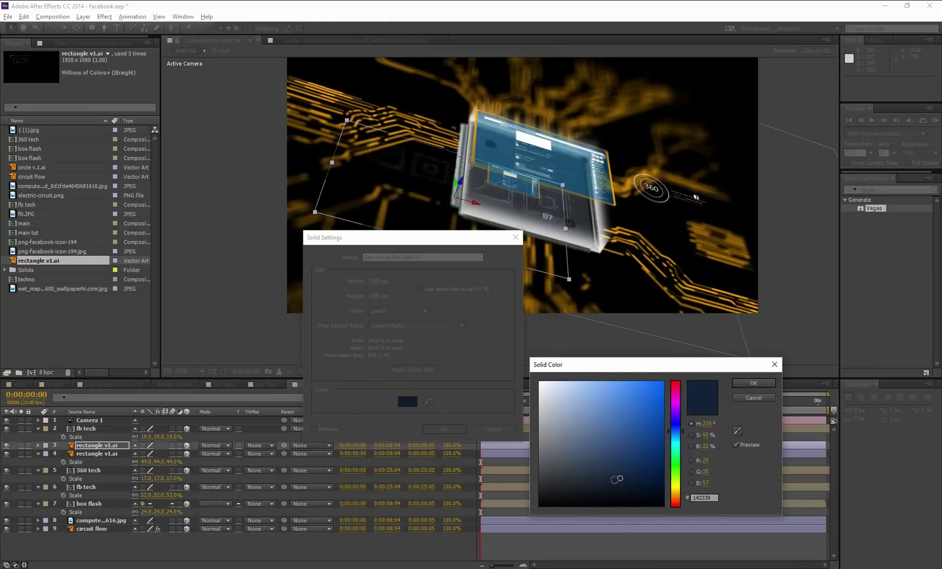
{"action": "left_click", "coordinate": [753, 383]}
{"action": "left_click", "coordinate": [444, 429]}
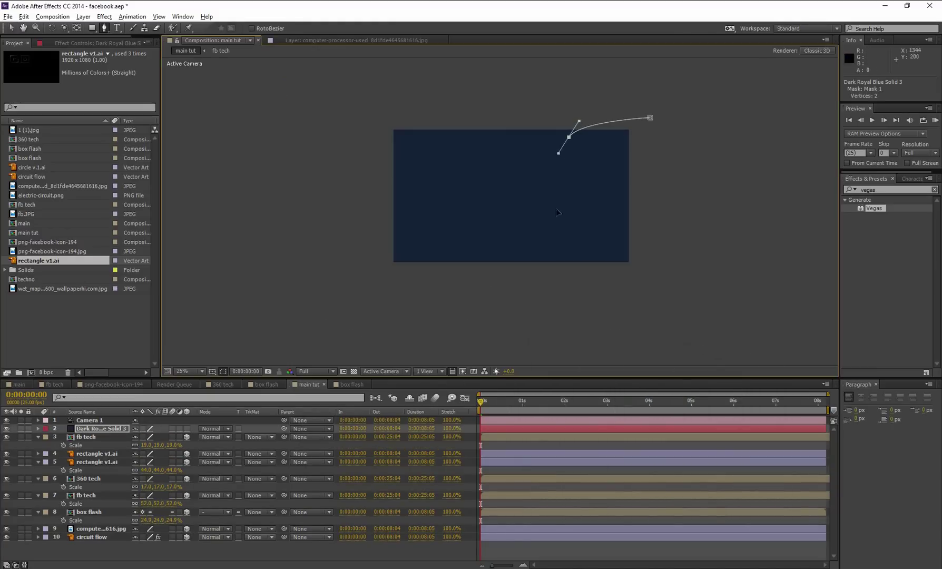
Draw a closed, curved Pen mask on the dark blue solid covering the right part of the frame.
{"action": "left_click_drag", "start_coordinate": [561, 224], "coordinate": [585, 273]}
{"action": "left_click", "coordinate": [669, 295]}
{"action": "left_click_drag", "start_coordinate": [690, 241], "coordinate": [690, 232]}
Feather the solid's mask to 751 pixels and pull its upper and lower points outward.
{"action": "left_click", "coordinate": [38, 428]}
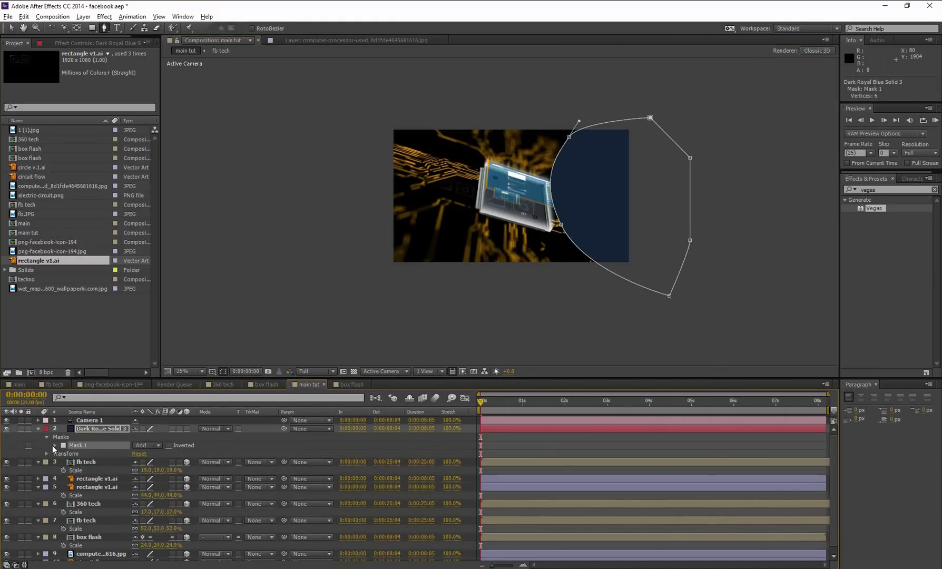
{"action": "left_click", "coordinate": [54, 445]}
{"action": "left_click_drag", "start_coordinate": [159, 462], "coordinate": [366, 439]}
{"action": "left_click", "coordinate": [10, 30]}
{"action": "left_click_drag", "start_coordinate": [568, 137], "coordinate": [558, 102]}
{"action": "left_click_drag", "start_coordinate": [668, 296], "coordinate": [647, 324]}
{"action": "left_click_drag", "start_coordinate": [159, 462], "coordinate": [285, 429]}
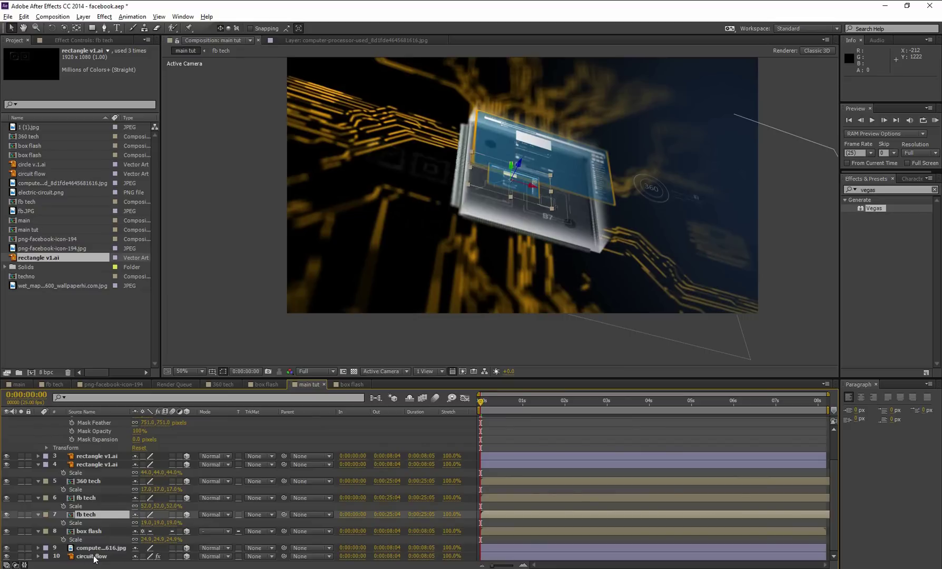
Apply the Stylize Glow effect to the circuit flow layer and increase its glow radius.
{"action": "left_click", "coordinate": [94, 557]}
{"action": "left_click", "coordinate": [104, 17]}
{"action": "mouse_move", "coordinate": [158, 290]}
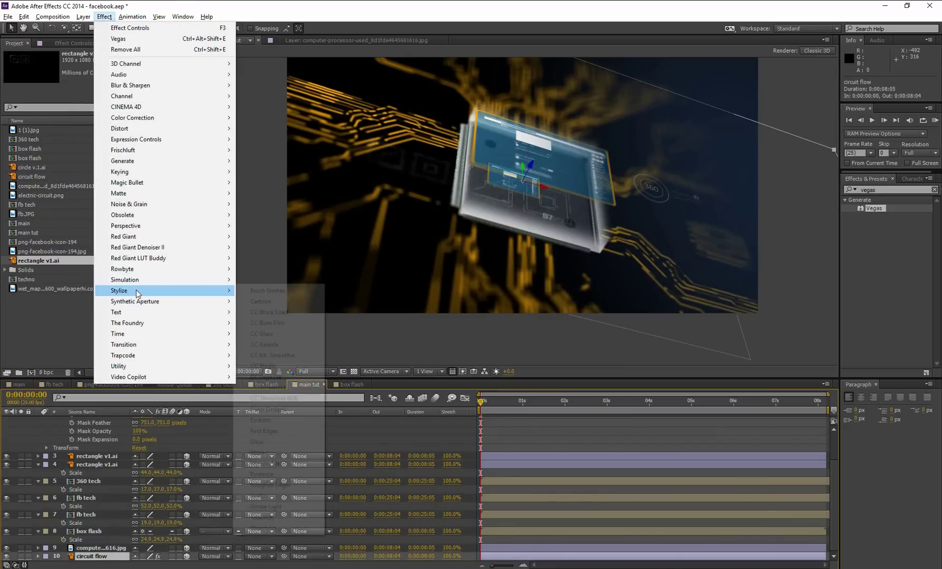
{"action": "left_click", "coordinate": [261, 442]}
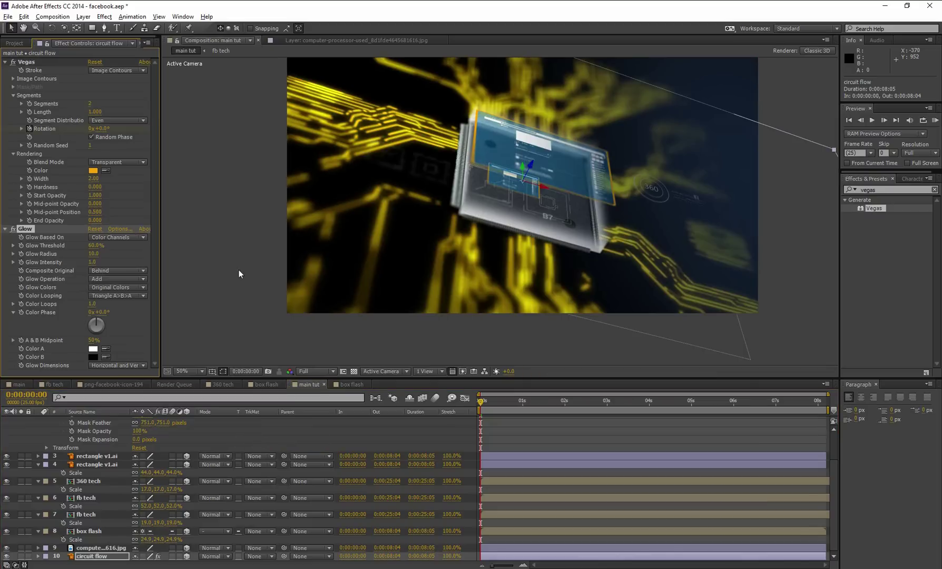
{"action": "left_click_drag", "start_coordinate": [112, 257], "coordinate": [173, 252]}
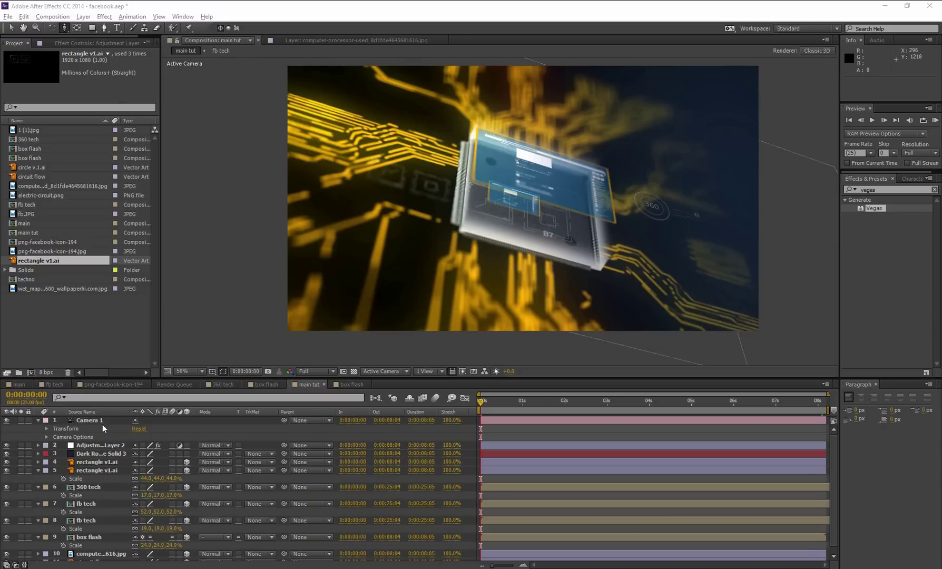
Create a null object, make it 3D and parent Camera 1 to it.
{"action": "right_click", "coordinate": [325, 430]}
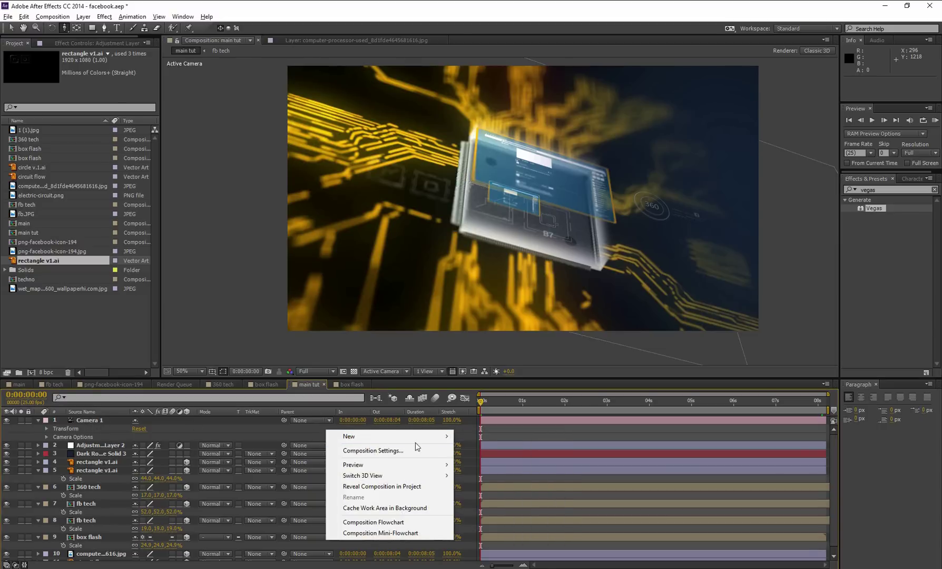
{"action": "left_click", "coordinate": [526, 494]}
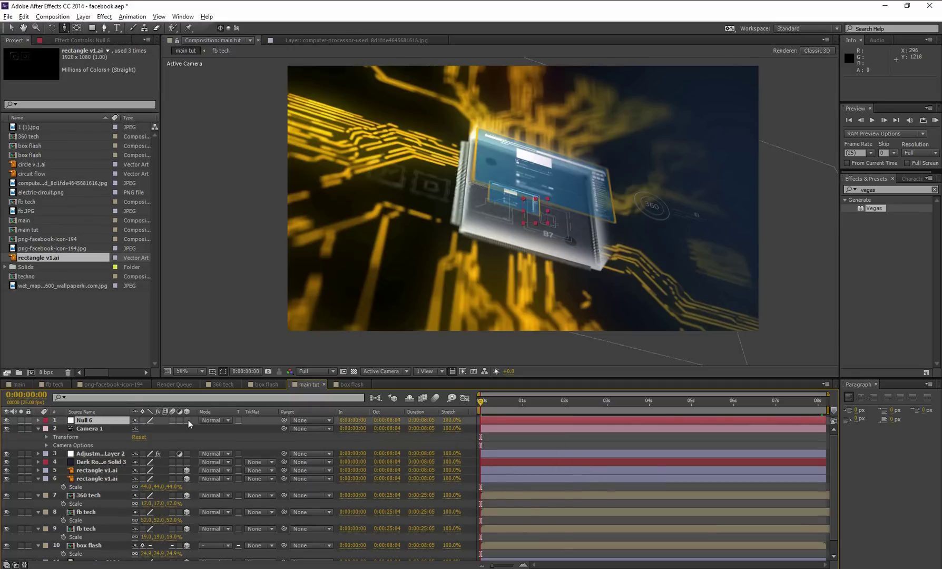
{"action": "left_click", "coordinate": [87, 427]}
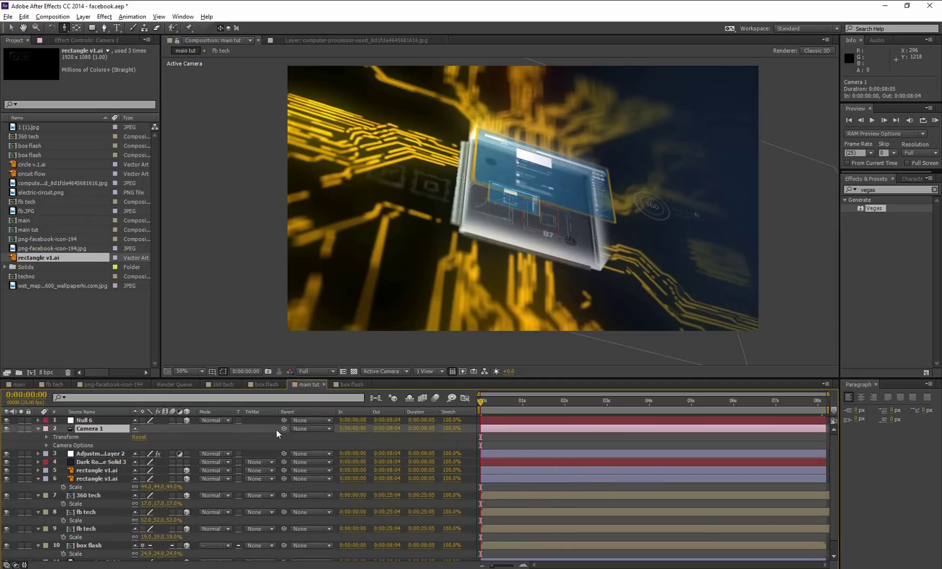
{"action": "left_click_drag", "start_coordinate": [153, 434], "coordinate": [83, 421]}
{"action": "left_click", "coordinate": [82, 420]}
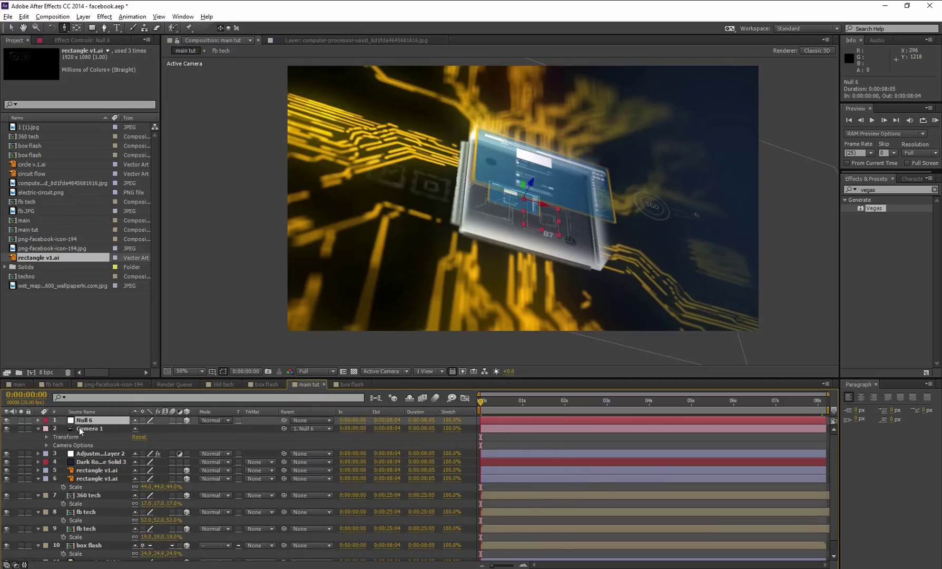
Enable keyframes at 0:00:00:00 for the null's Anchor Point, Position, Scale, Orientation and X, Y and Z Rotation.
{"action": "left_click", "coordinate": [39, 420]}
{"action": "left_click", "coordinate": [37, 420]}
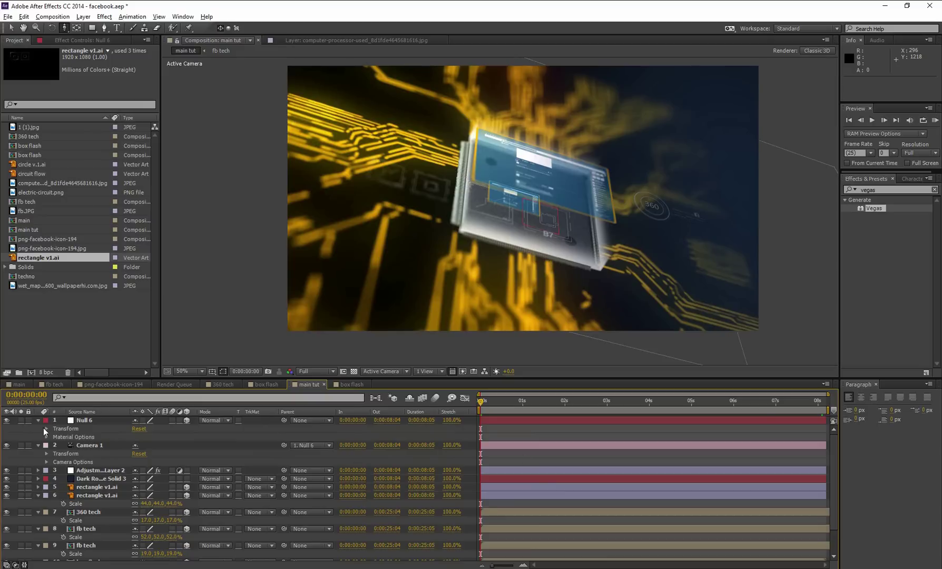
{"action": "left_click", "coordinate": [46, 429]}
{"action": "left_click_drag", "start_coordinate": [63, 436], "coordinate": [63, 485]}
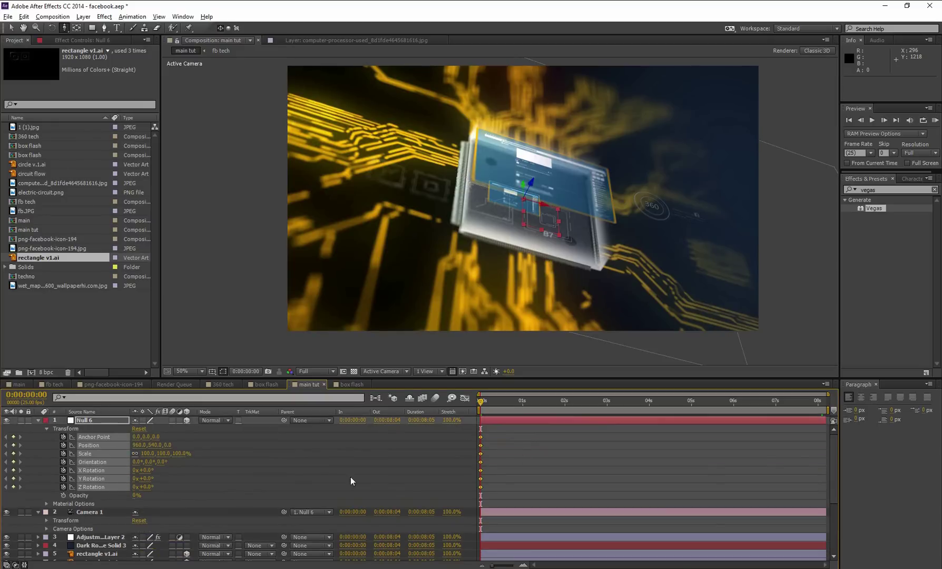
At 0:00:08:04, set the null's rotations to about -7° X, -44° Y and 21° Z.
{"action": "left_click_drag", "start_coordinate": [481, 403], "coordinate": [824, 428]}
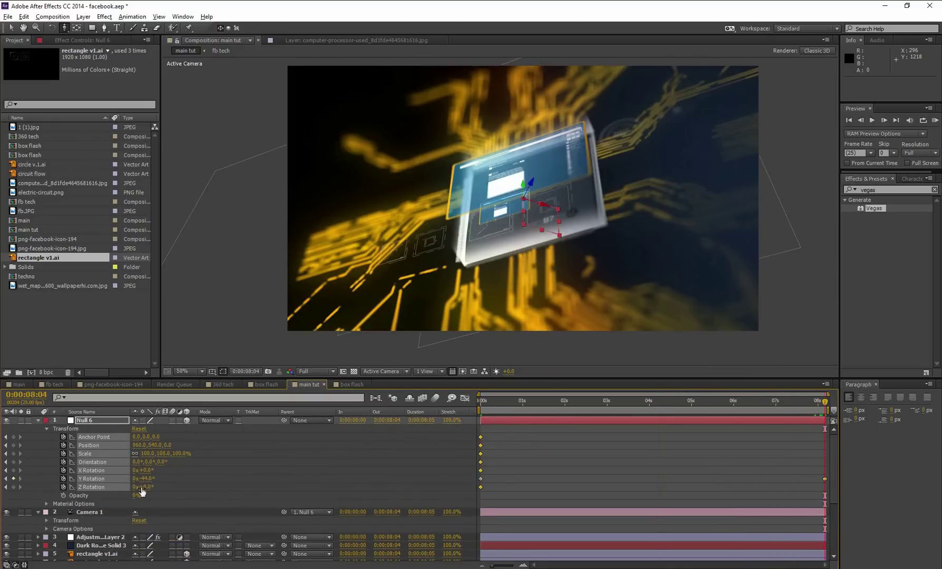
{"action": "mouse_move", "coordinate": [145, 487]}
{"action": "left_mouse_down"}
{"action": "mouse_move", "coordinate": [164, 485]}
{"action": "mouse_move", "coordinate": [143, 470]}
{"action": "left_mouse_up"}
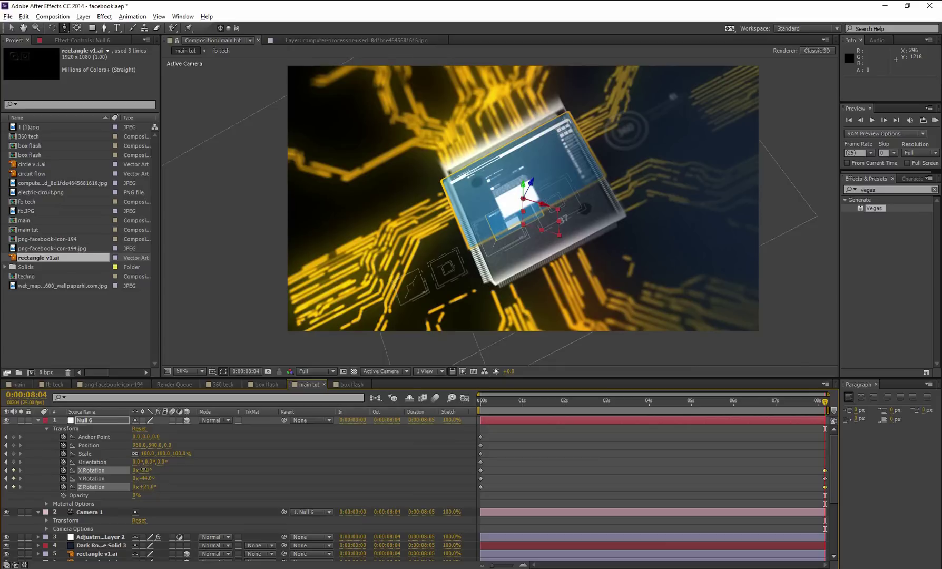
Rearrange the null's keyframes so the rotated pose is at 0:00:00:00 and the unrotated pose at 0:00:03:19.
{"action": "left_click_drag", "start_coordinate": [497, 435], "coordinate": [679, 487]}
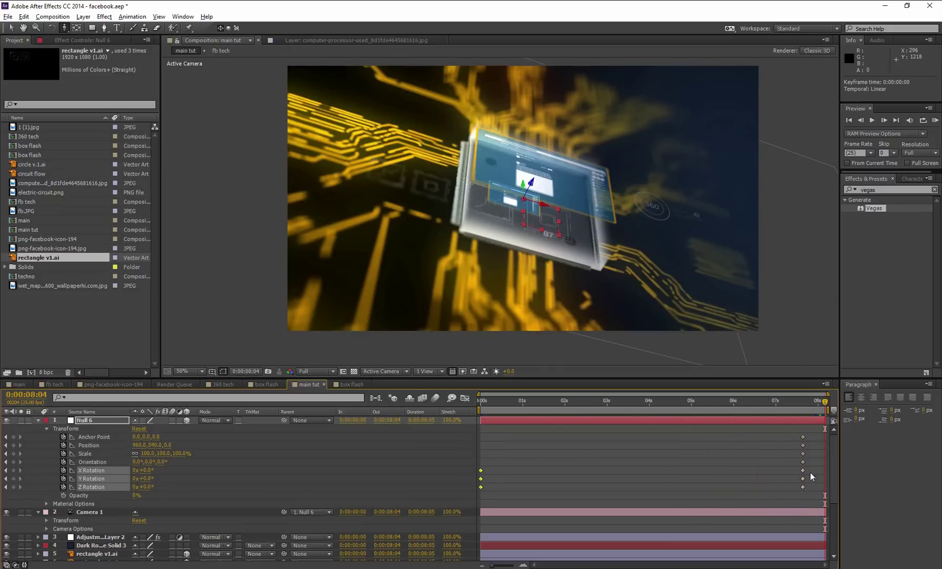
{"action": "left_click_drag", "start_coordinate": [827, 427], "coordinate": [781, 497]}
{"action": "left_click_drag", "start_coordinate": [802, 487], "coordinate": [822, 486]}
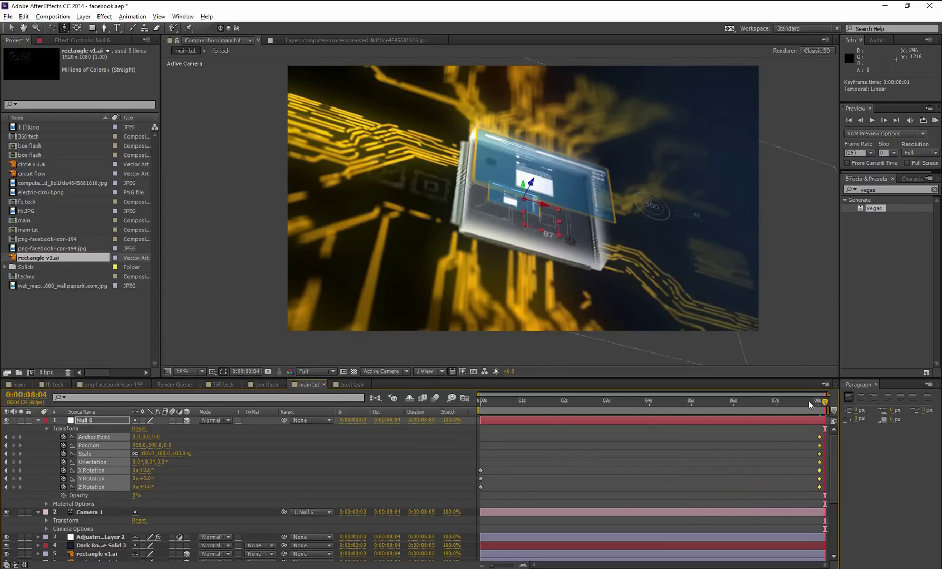
{"action": "left_click_drag", "start_coordinate": [805, 400], "coordinate": [632, 412]}
{"action": "left_click_drag", "start_coordinate": [820, 443], "coordinate": [639, 452]}
At 0:00:08:04, set the null's rotations to -0.2° X, 11° Y and -0.8° Z.
{"action": "left_click_drag", "start_coordinate": [656, 409], "coordinate": [827, 429]}
{"action": "left_click_drag", "start_coordinate": [150, 478], "coordinate": [128, 487]}
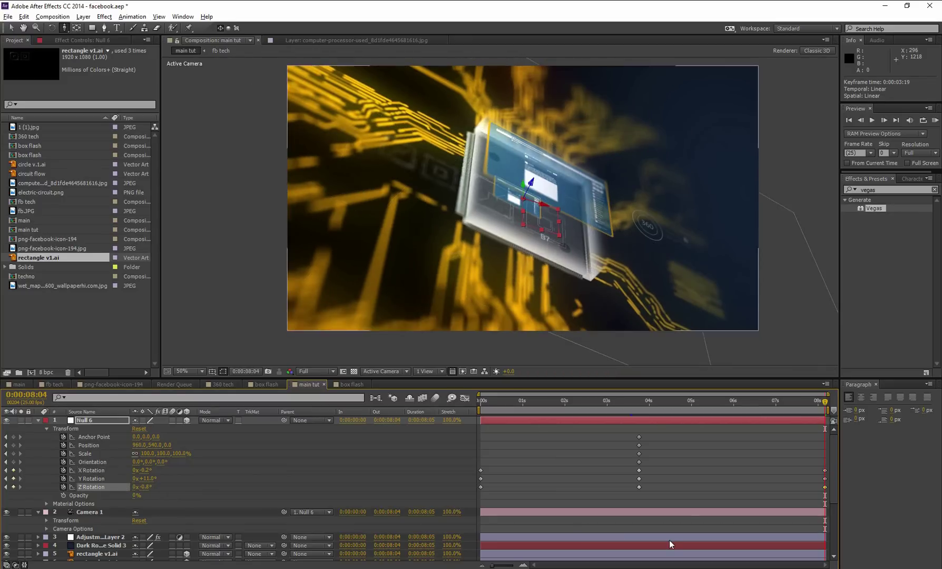
Apply Easy Ease In to the null's keyframes at 0:00:03:19 and check the camera move at 0:00:06:01.
{"action": "left_click_drag", "start_coordinate": [758, 405], "coordinate": [620, 505]}
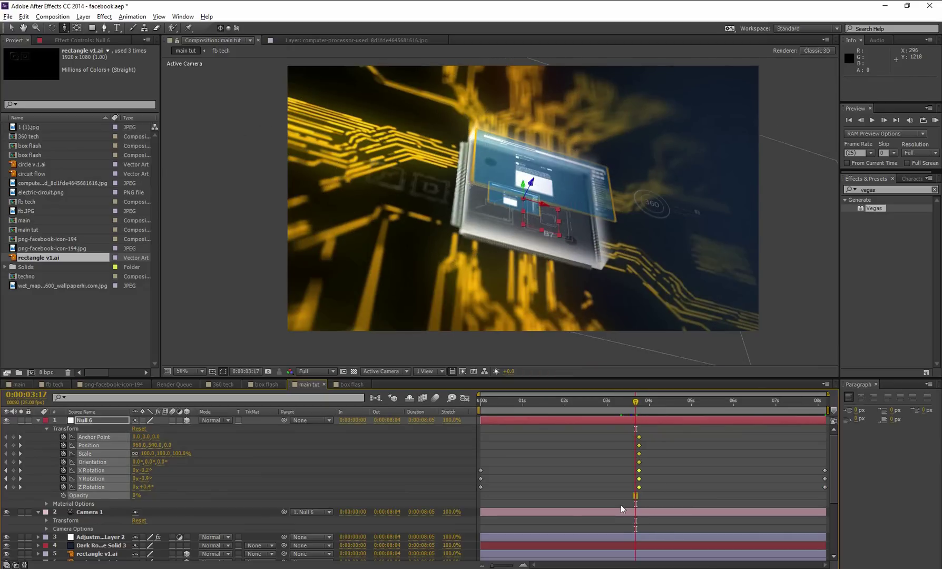
{"action": "left_click_drag", "start_coordinate": [655, 440], "coordinate": [625, 504]}
{"action": "key", "text": "shift+F9"}
{"action": "left_click_drag", "start_coordinate": [638, 403], "coordinate": [734, 403]}
{"action": "left_click", "coordinate": [781, 435]}
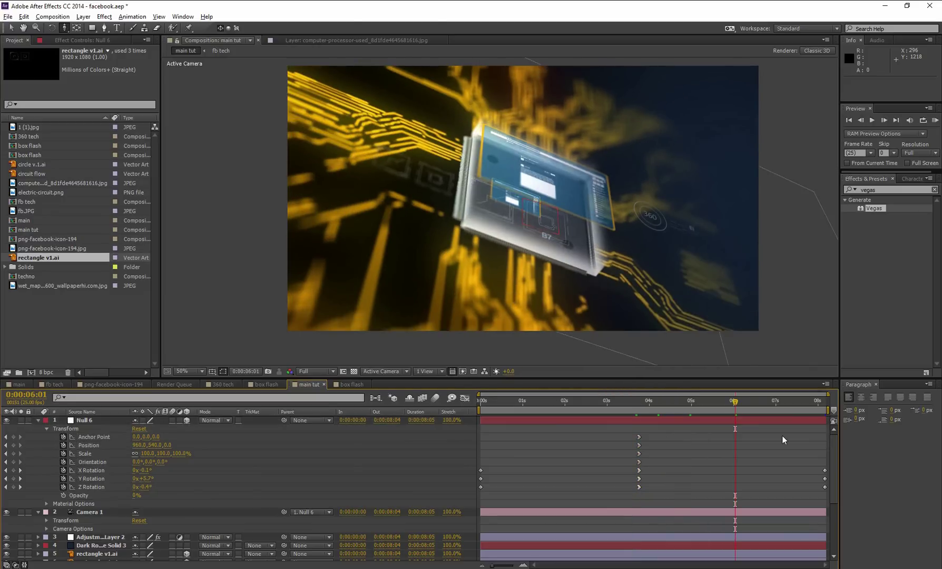